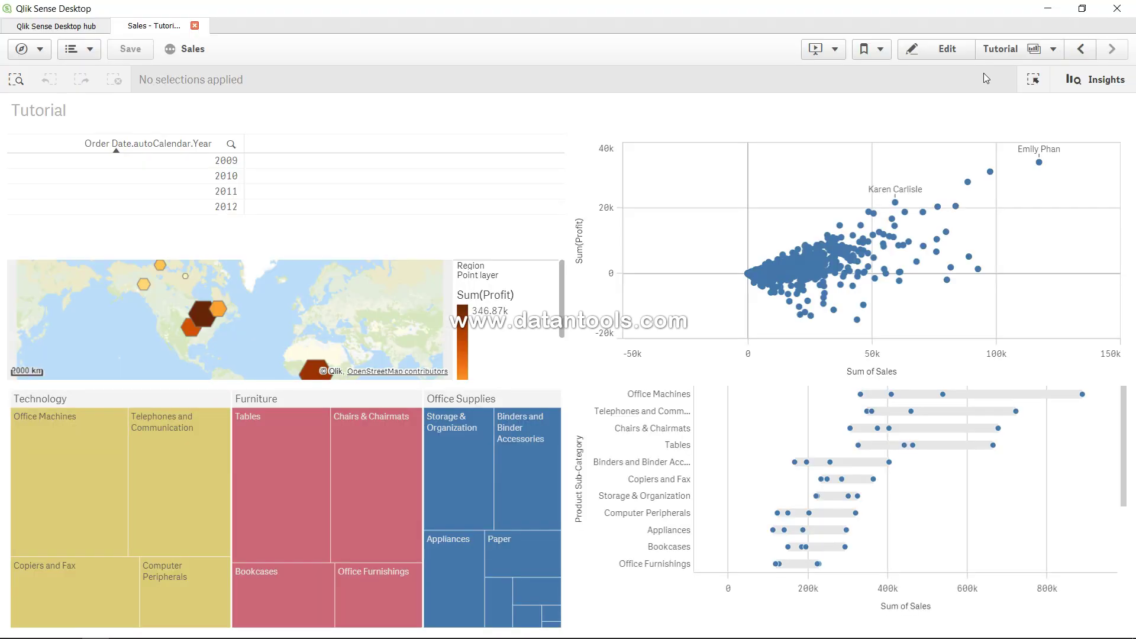
- Put the Sales app's Tutorial sheet into edit mode
click(938, 49)
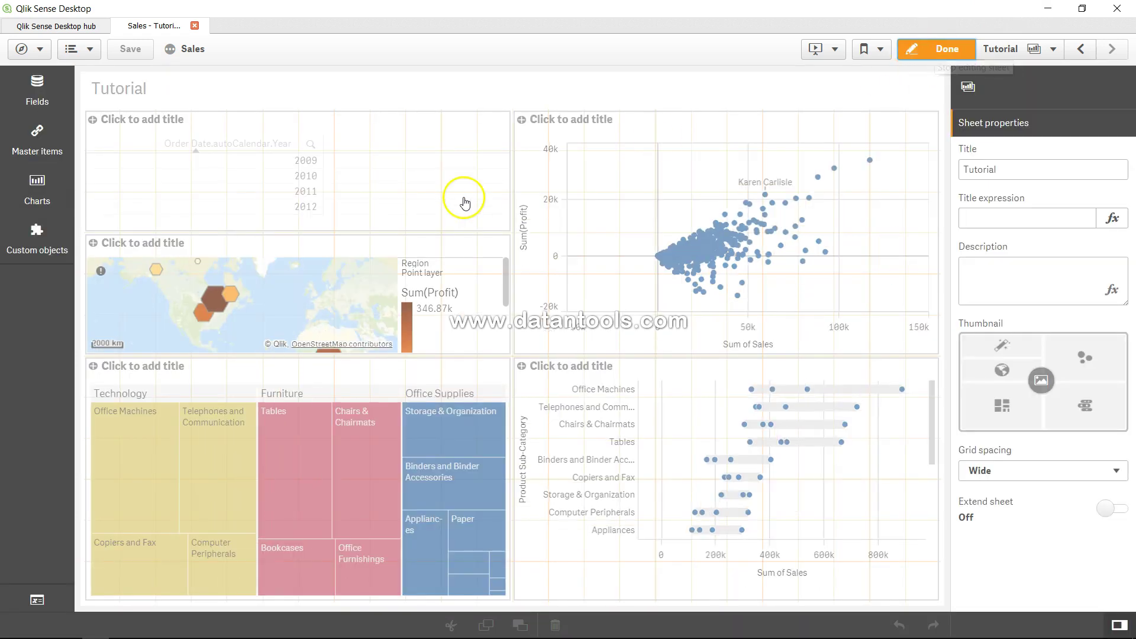
- Open the app's Variables dialog and start a new blank variable
click(51, 608)
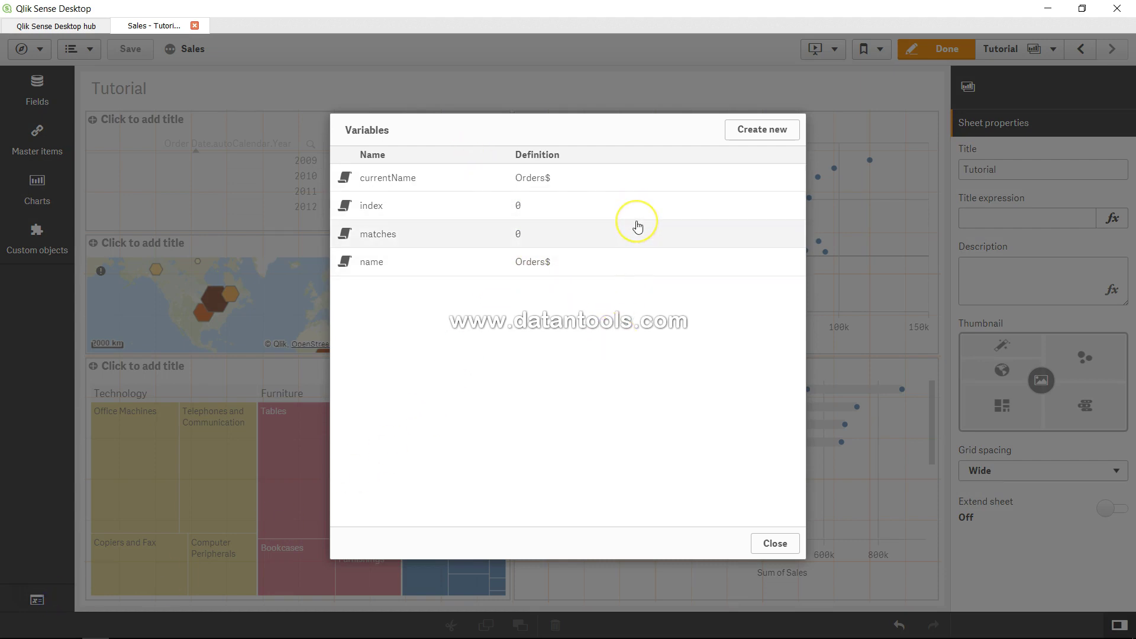
click(776, 134)
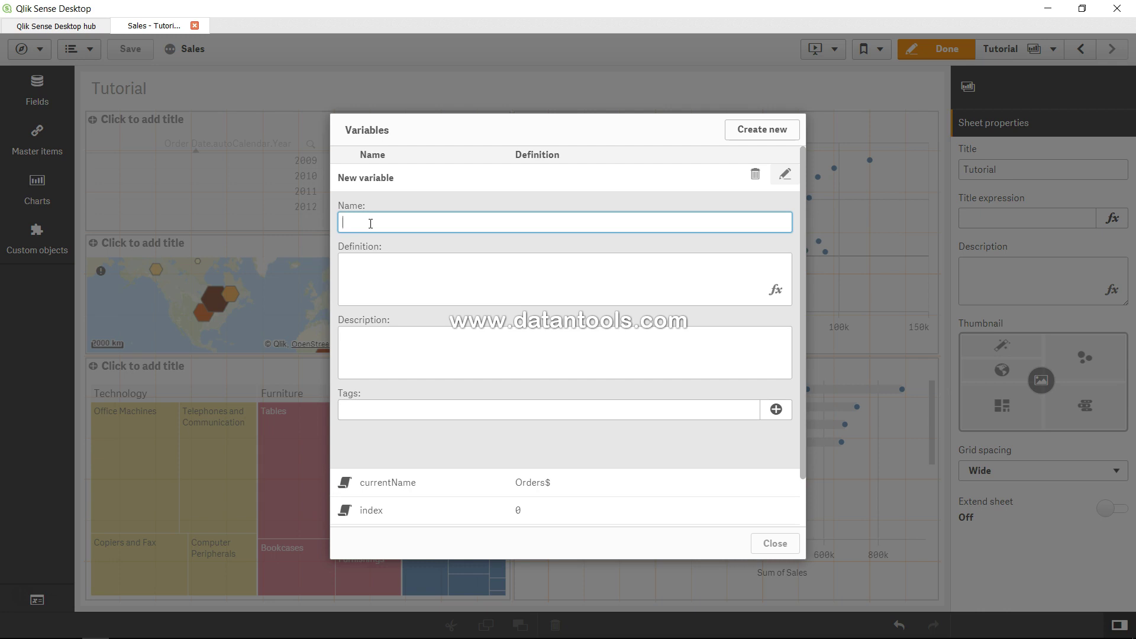
- Enter vFactorName = 2.5 in the variable's Name field, then erase it
text(v)
text(FactorName = 2.5)
click(449, 267)
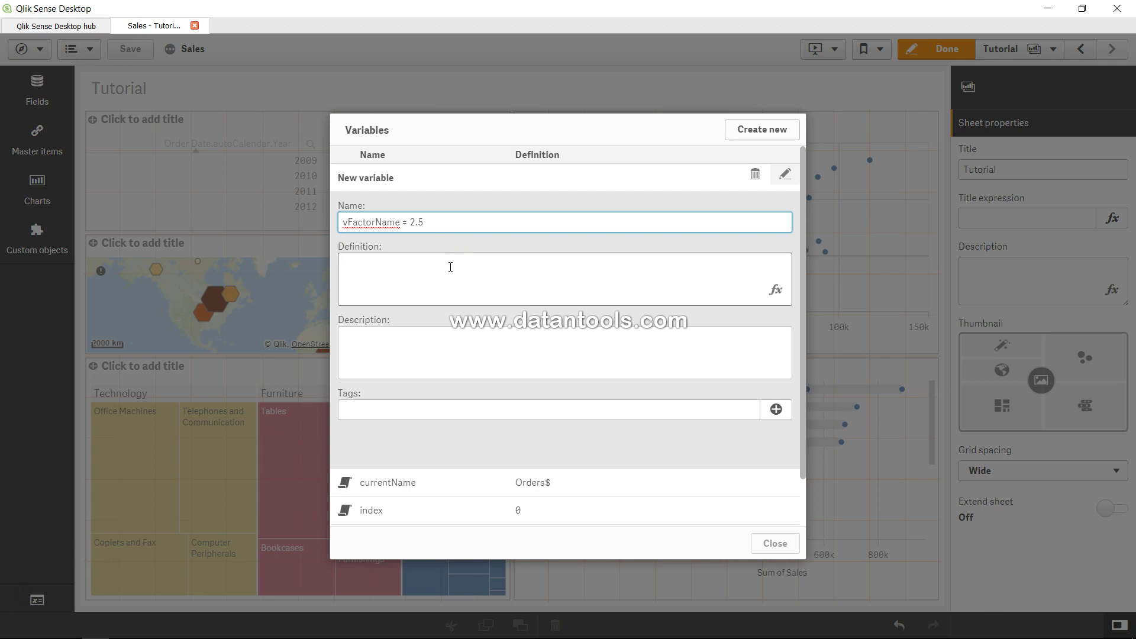
key(BackSpace)
key(BackSpace)
key(BackSpace)
key(BackSpace)
key(BackSpace)
key(BackSpace)
key(BackSpace)
key(BackSpace)
key(BackSpace)
key(BackSpace)
key(BackSpace)
key(BackSpace)
key(BackSpace)
key(BackSpace)
key(BackSpace)
key(BackSpace)
- Write vProductName = 'Furnture' as the name, then overwrite it with eFurnitureSales = Sum({<>
text(ProductName = 'Furnture')
key(ctrl+a)
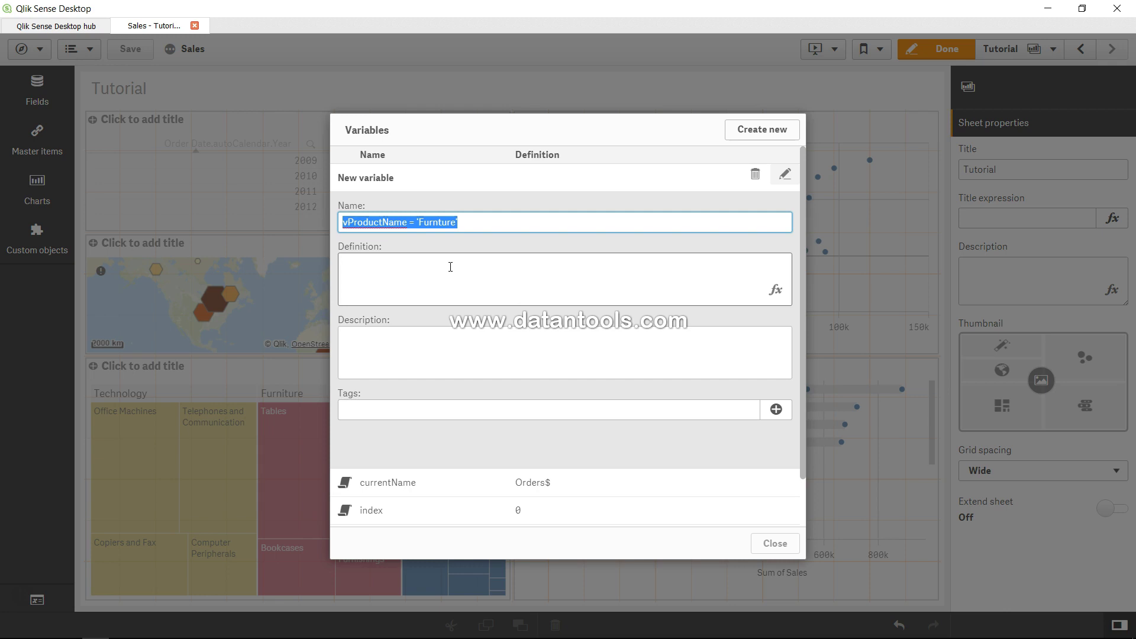
text(e)
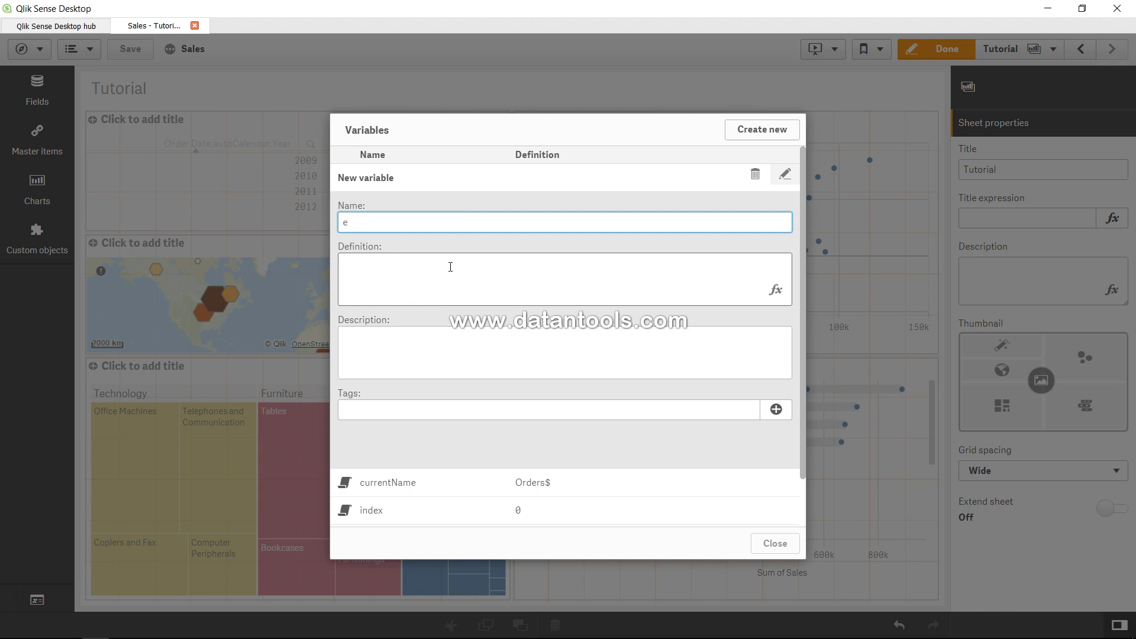
text(FurnitureSales = Sum({<>})
- Complete the name as eFurnitureSales = Sum({<[Product Category] = {'Furniture'}>} Sales)
key(Left)
key(Left)
text(Product Categ)
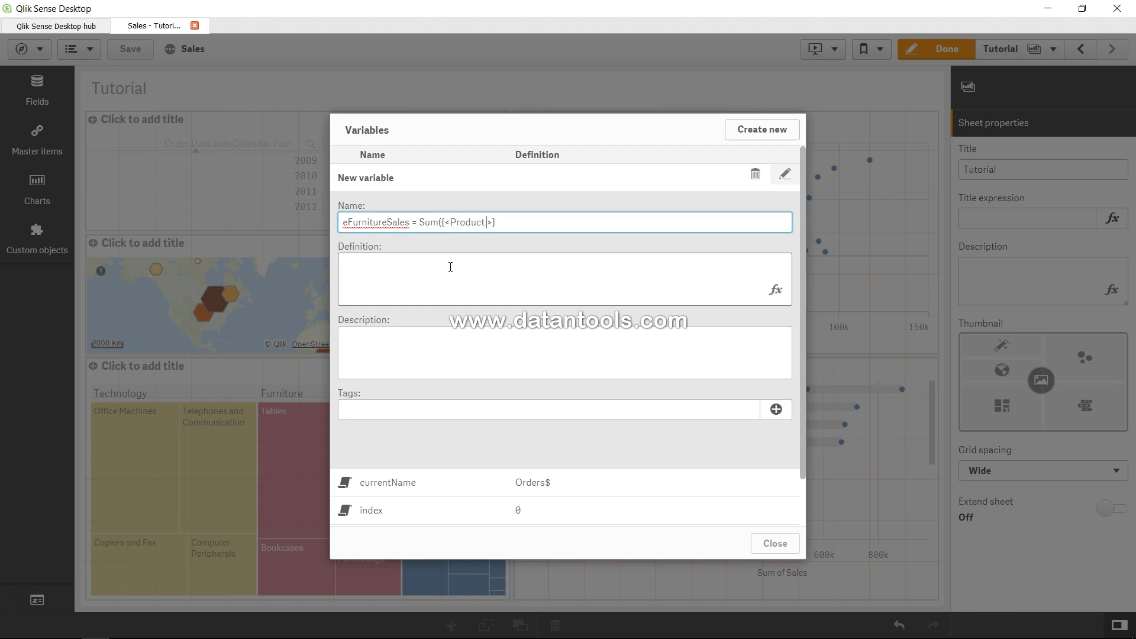
text(ory = )
text({'})
key(Left)
text(')
key(BackSpace)
text('Furniture'}>} Sales))
click(457, 259)
click(355, 223)
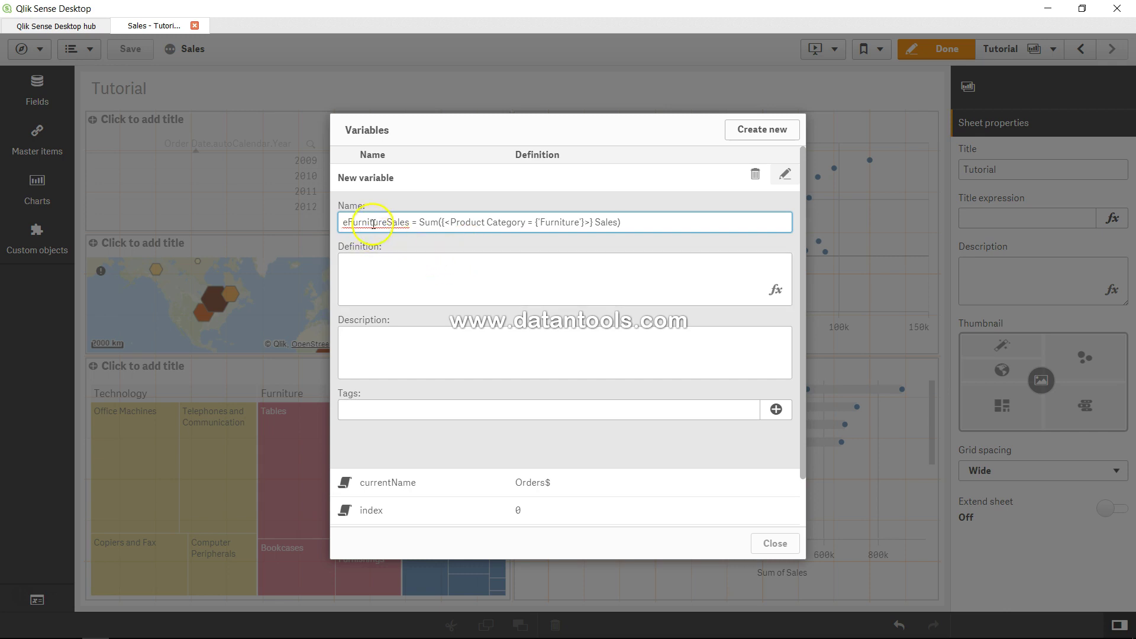
click(448, 223)
text(<)
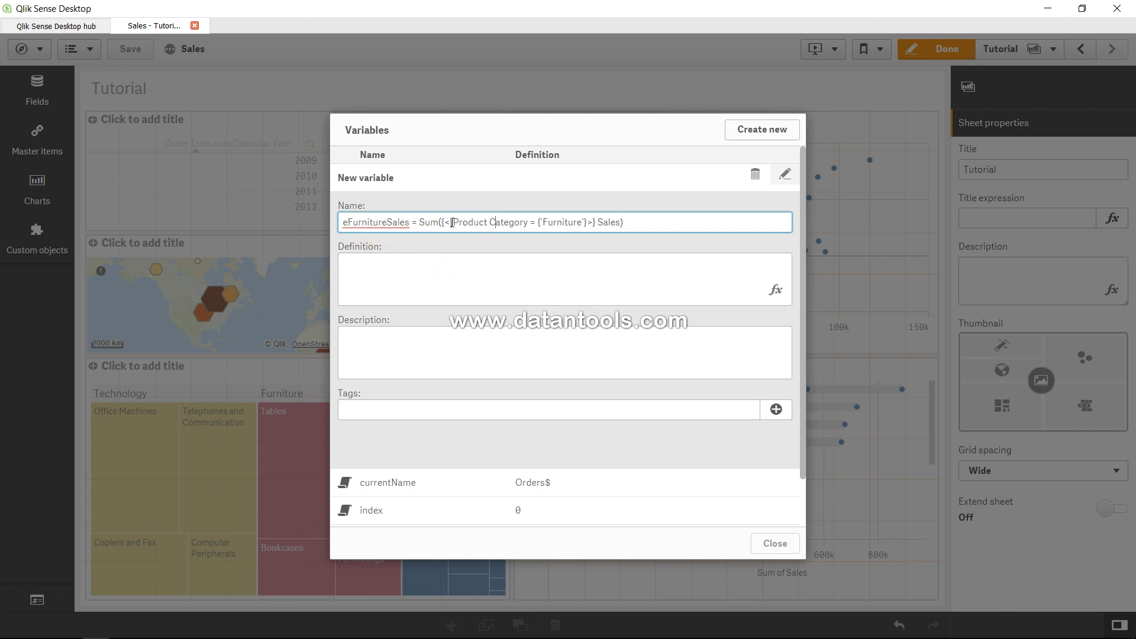
text(])
- Swap the name's leading e to v and back to e, then select the whole expression
click(348, 223)
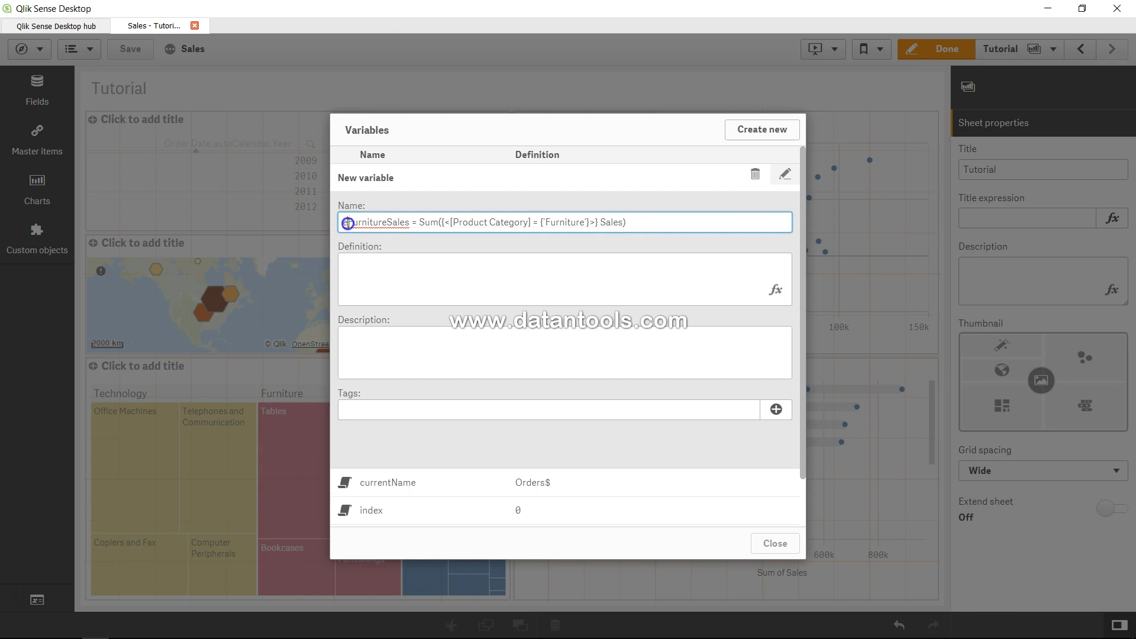
double_click(348, 223)
click(345, 222)
key(Delete)
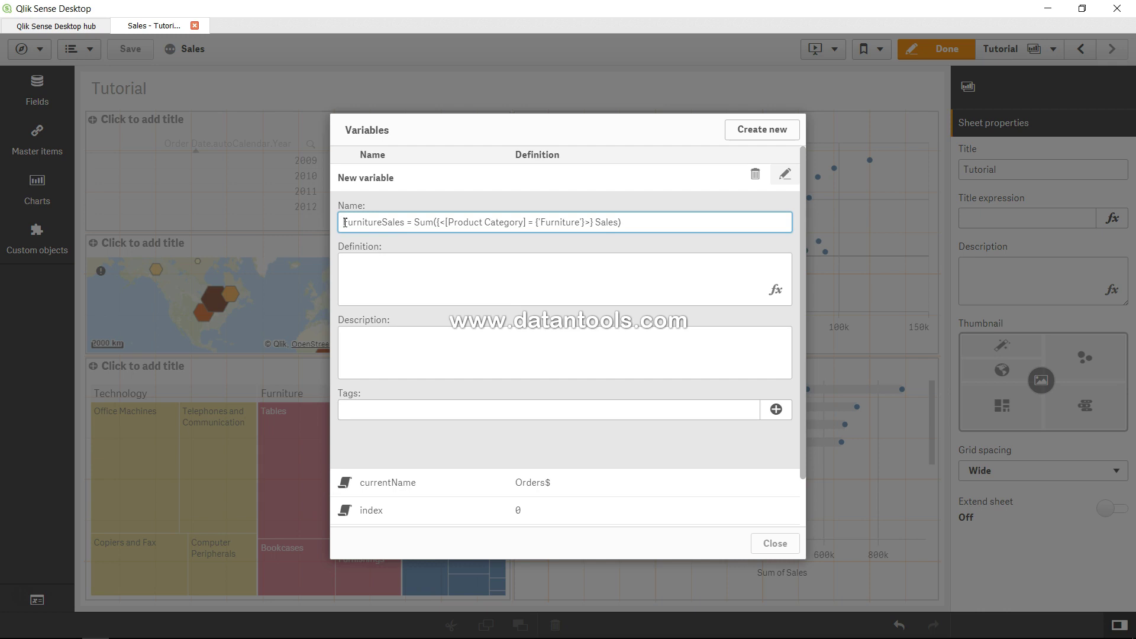
text(v)
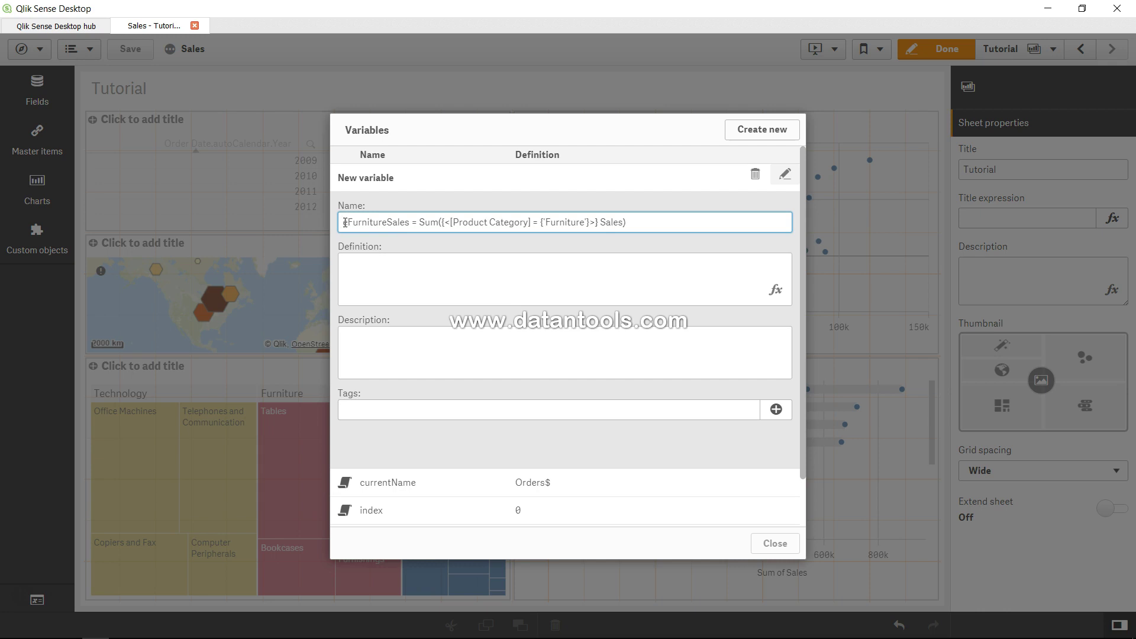
click(464, 276)
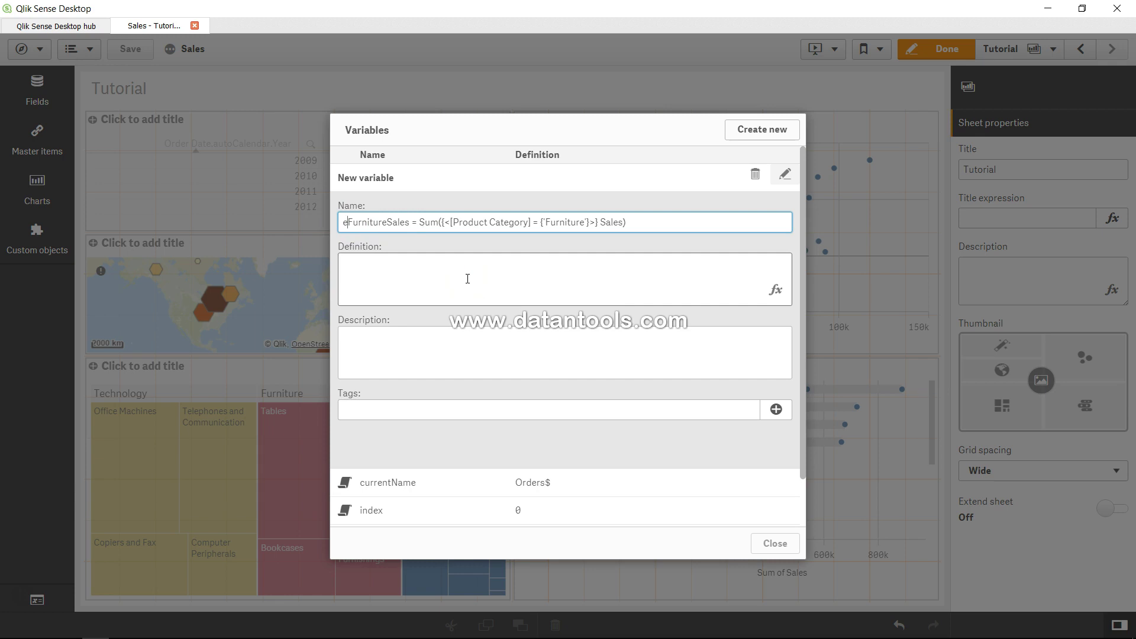
key(BackSpace)
text(v)
key(BackSpace)
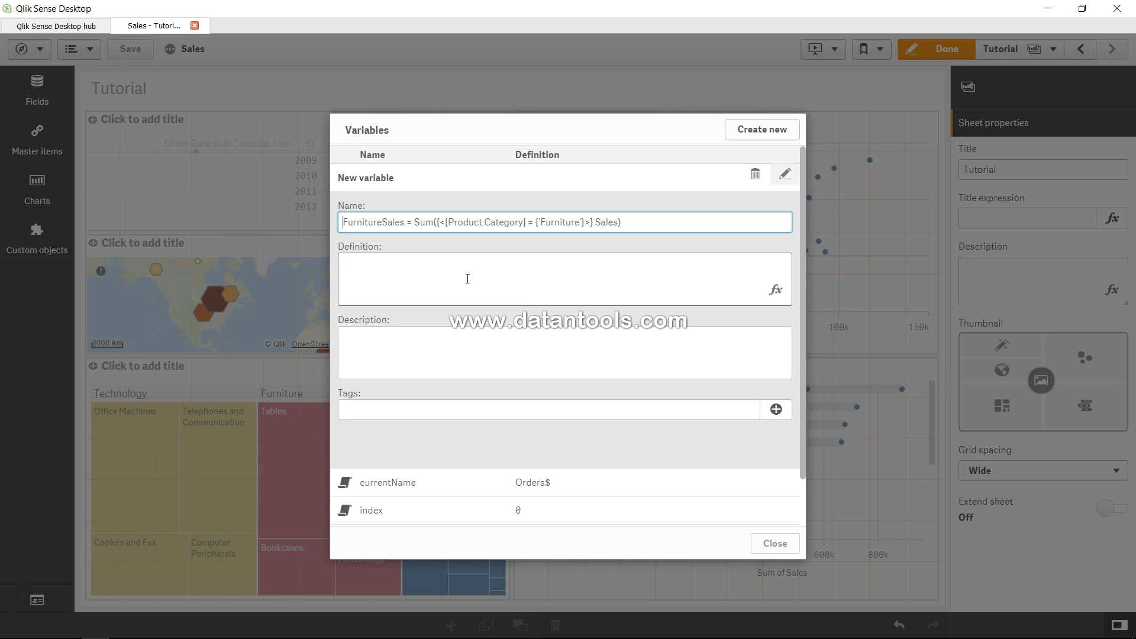
text(e)
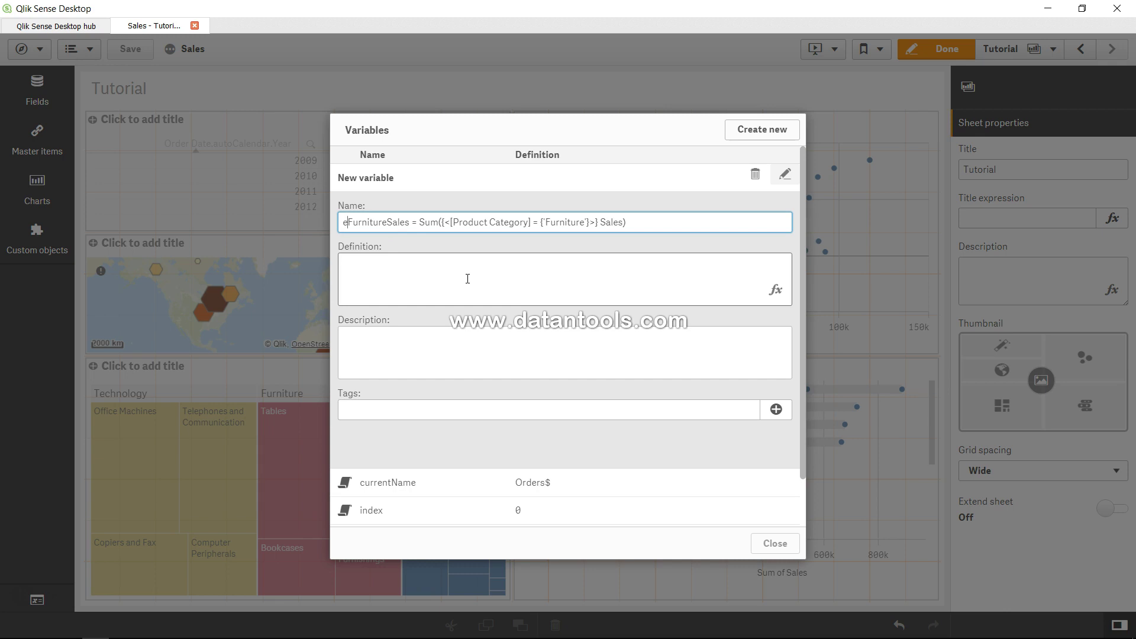
key(ctrl+a)
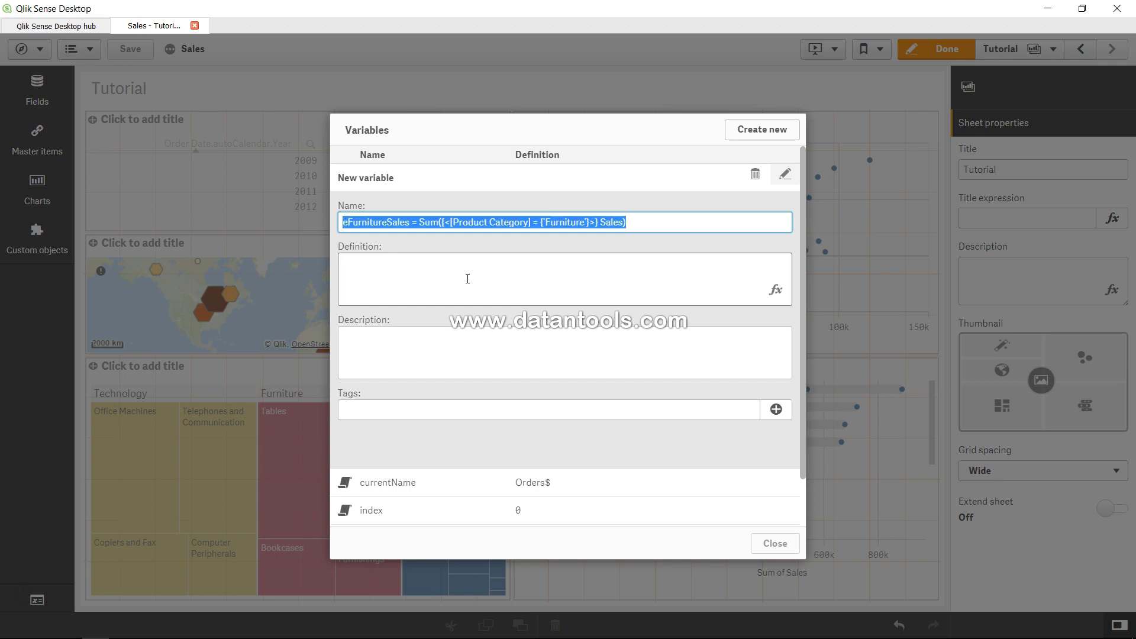
- Clear the name and define variable vSales with definition Sum(sales)
key(ctrl+x)
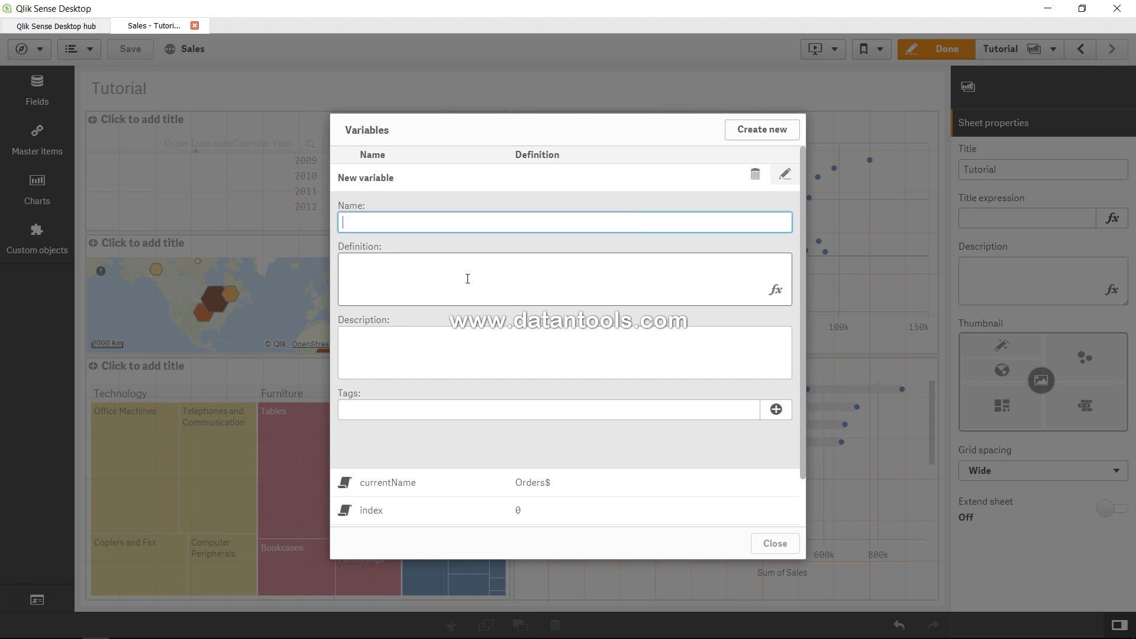
click(408, 277)
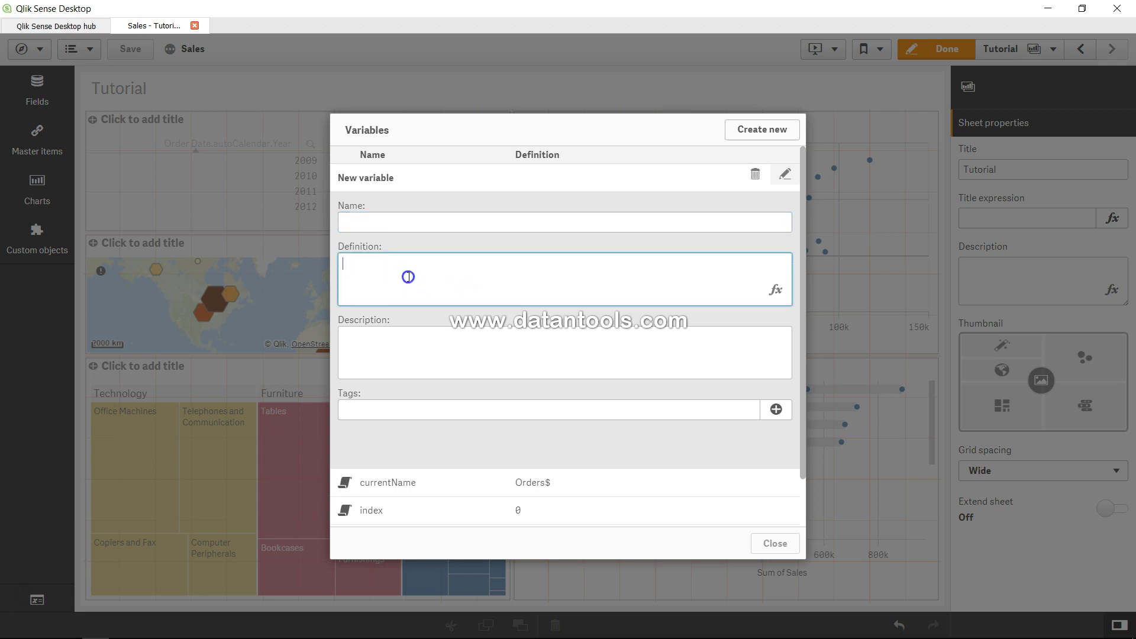
right_click(387, 222)
click(371, 290)
click(386, 225)
text(VSales)
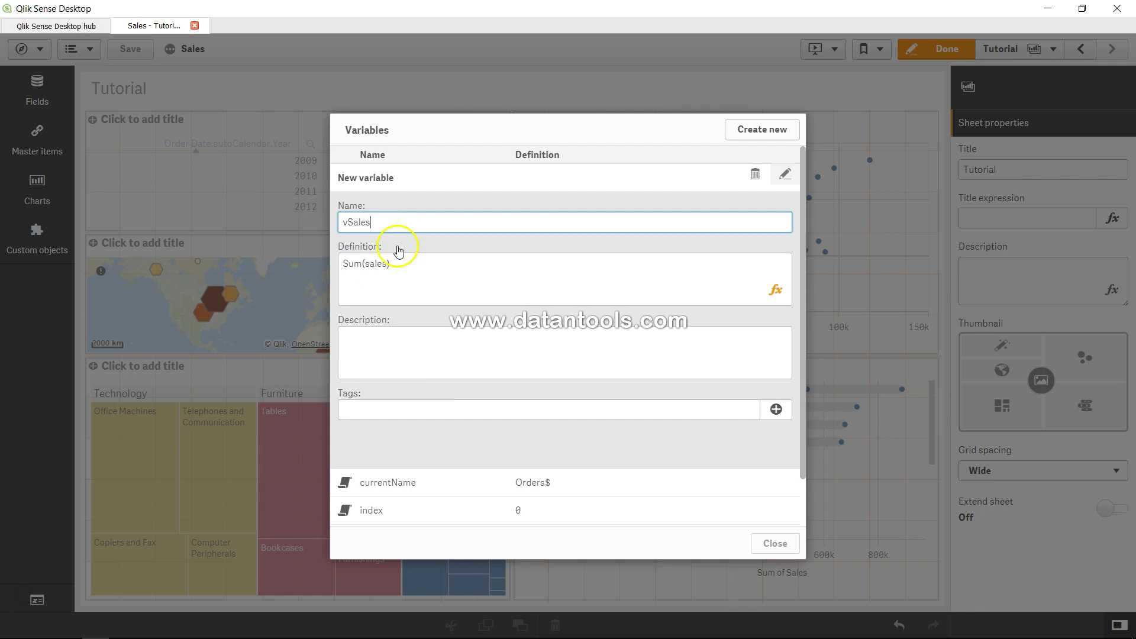
click(432, 357)
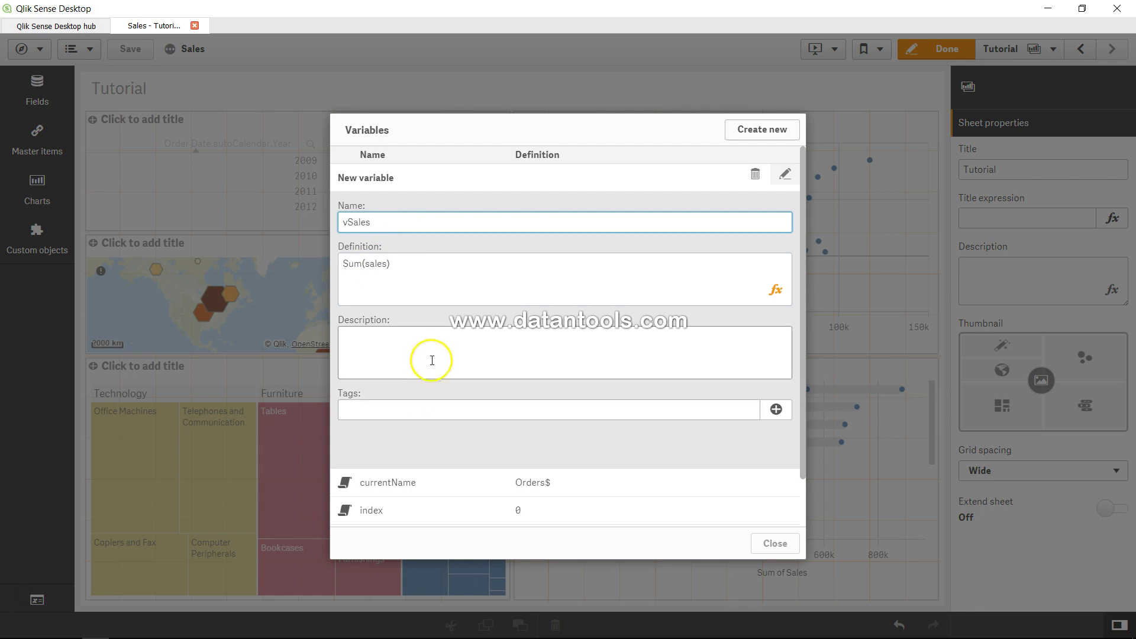
click(429, 409)
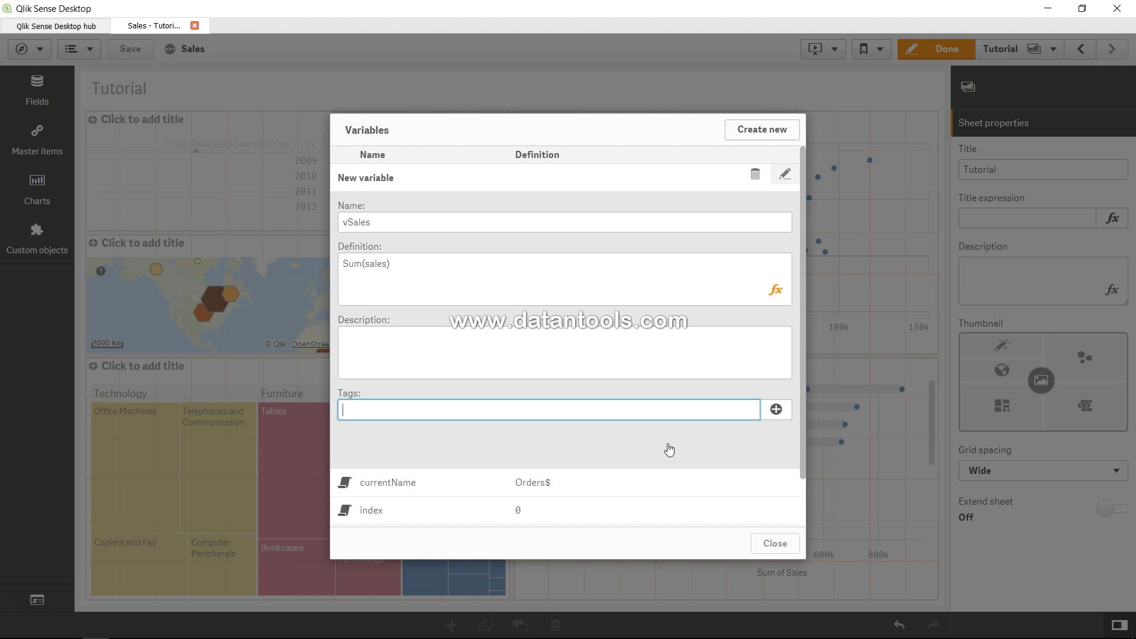
click(693, 461)
- Save the vSales variable, then delete it and close the Variables dialog
click(843, 287)
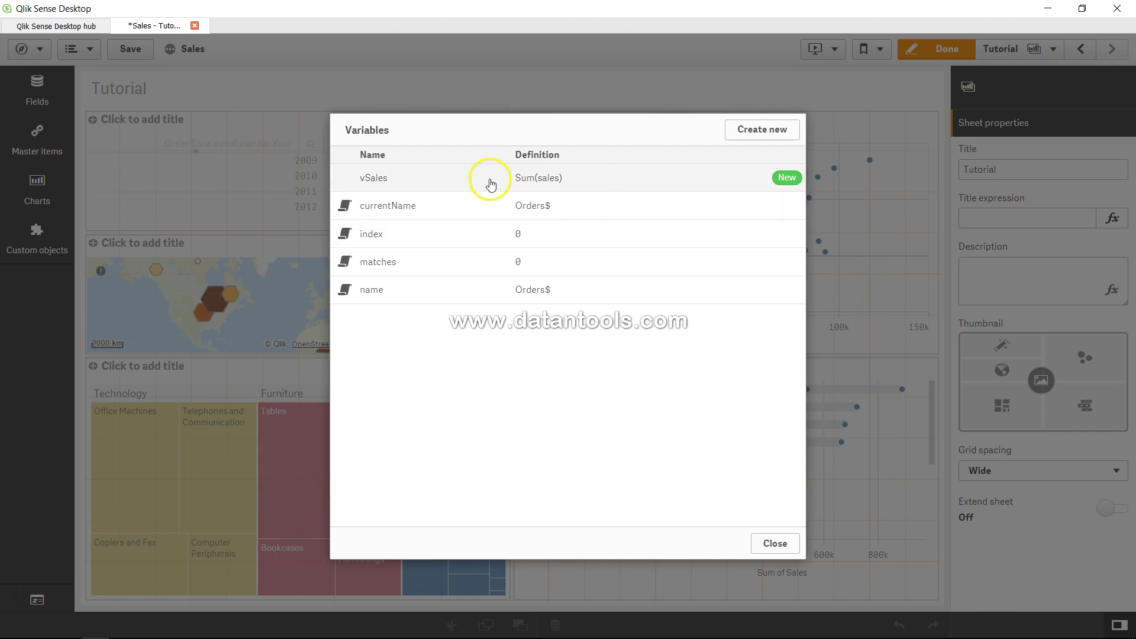
click(490, 185)
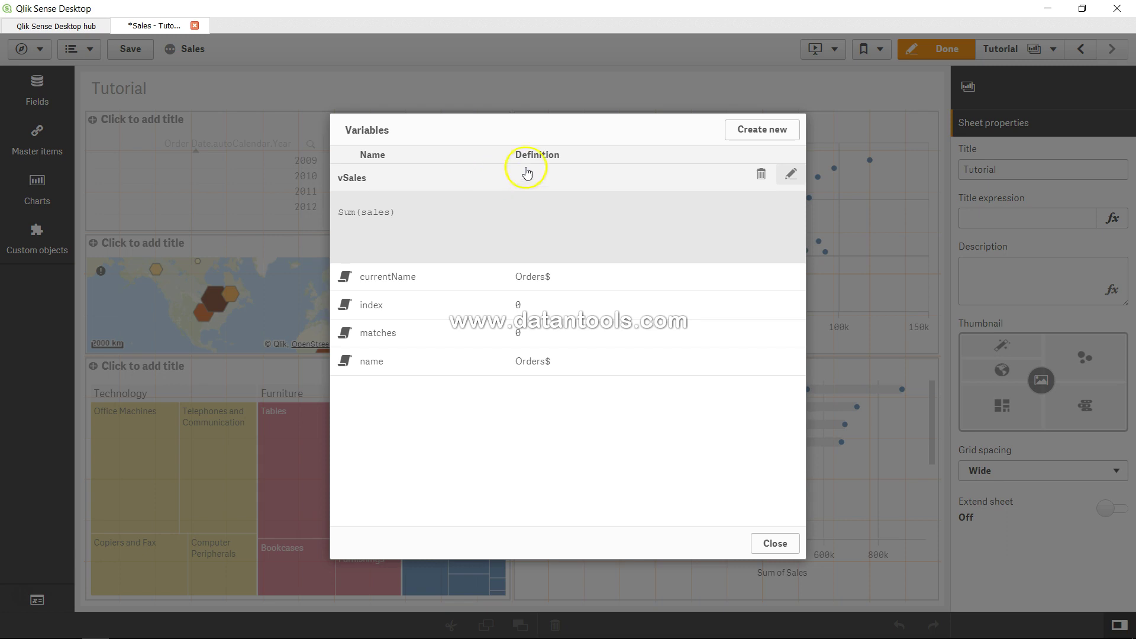
click(791, 173)
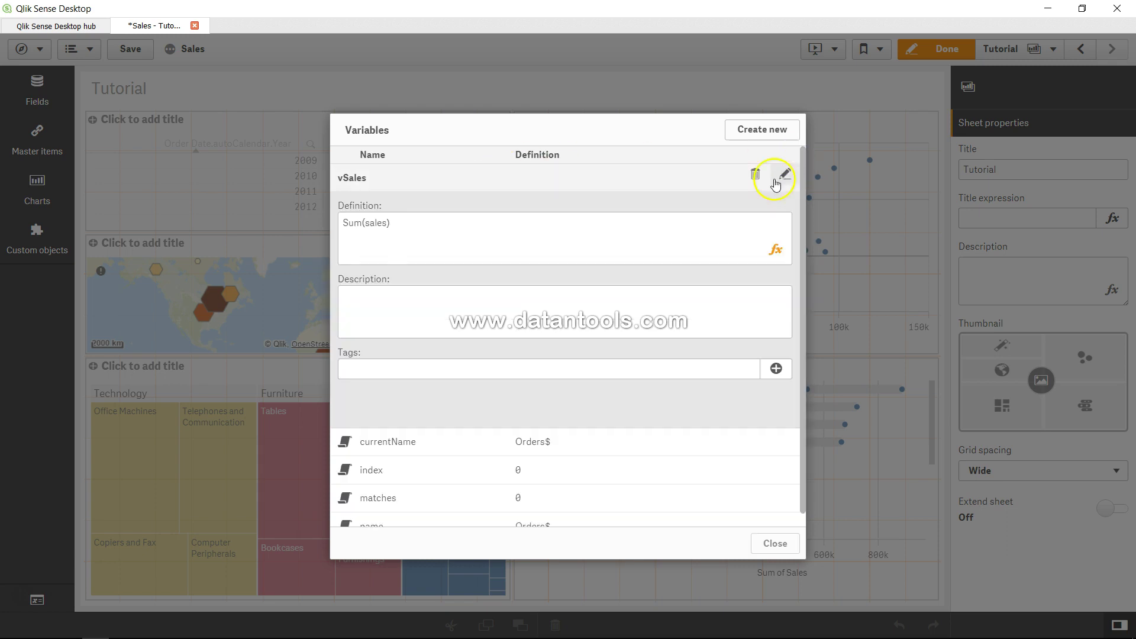
click(757, 179)
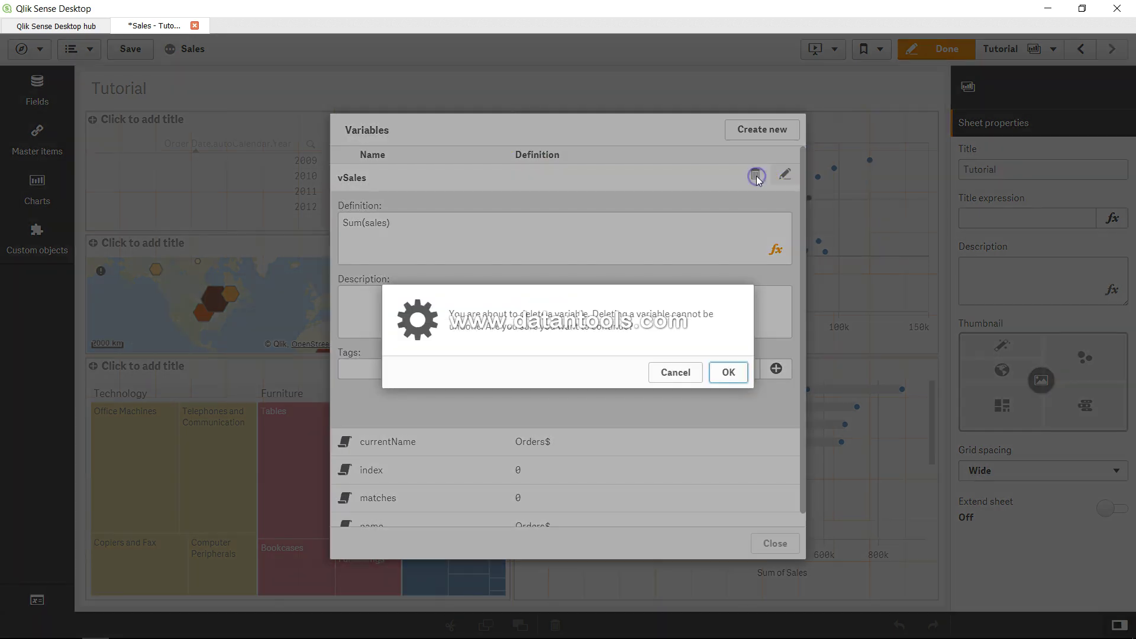
click(730, 373)
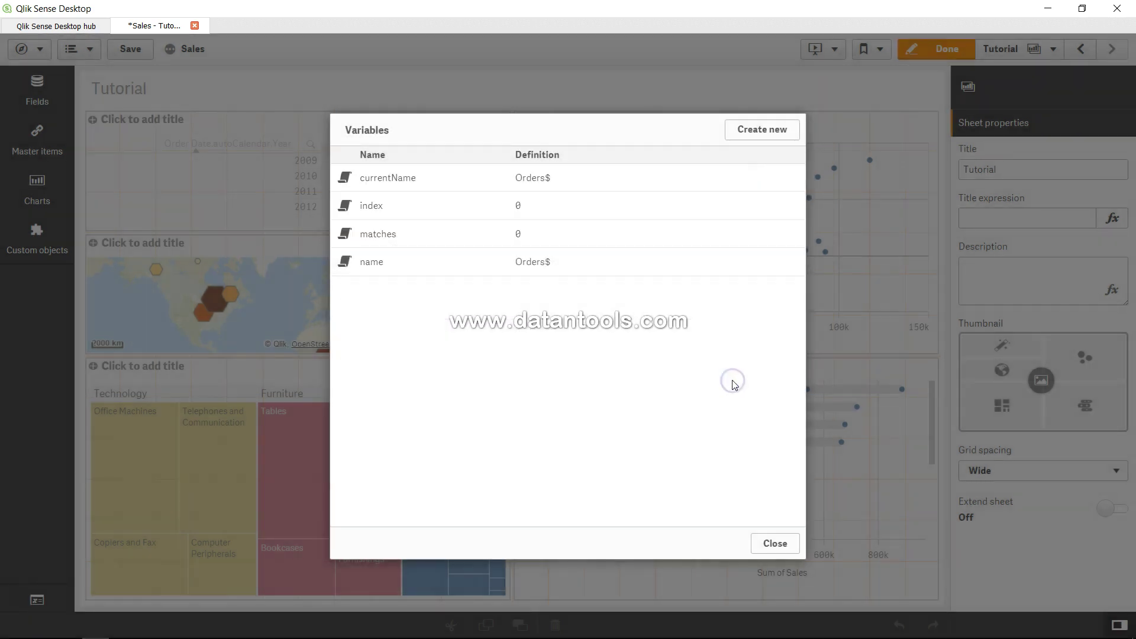
click(780, 546)
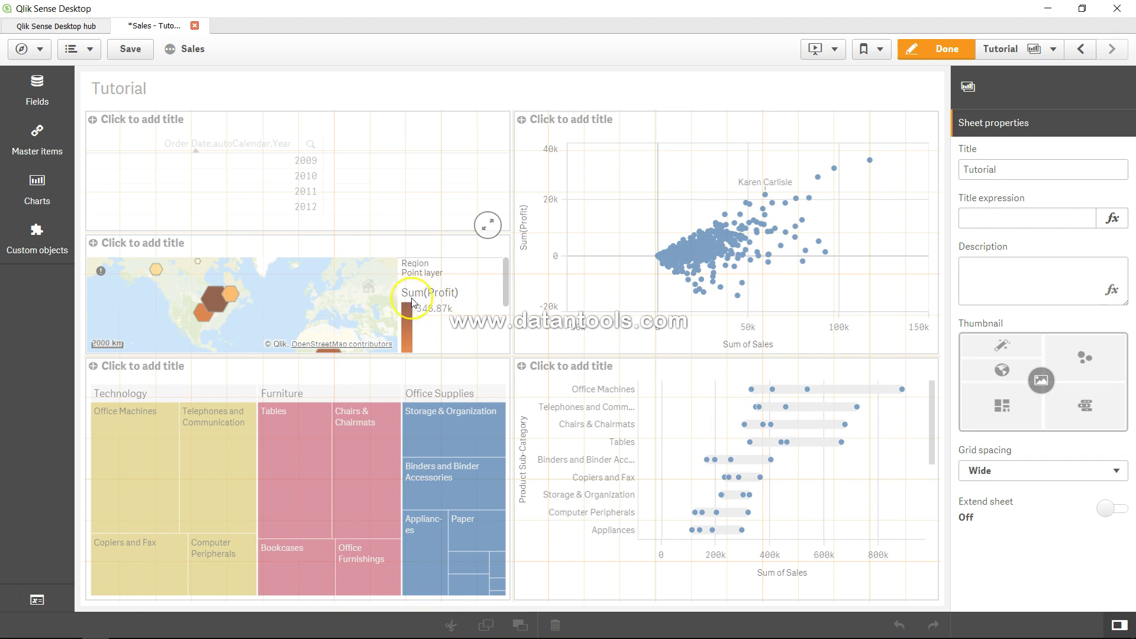
click(43, 54)
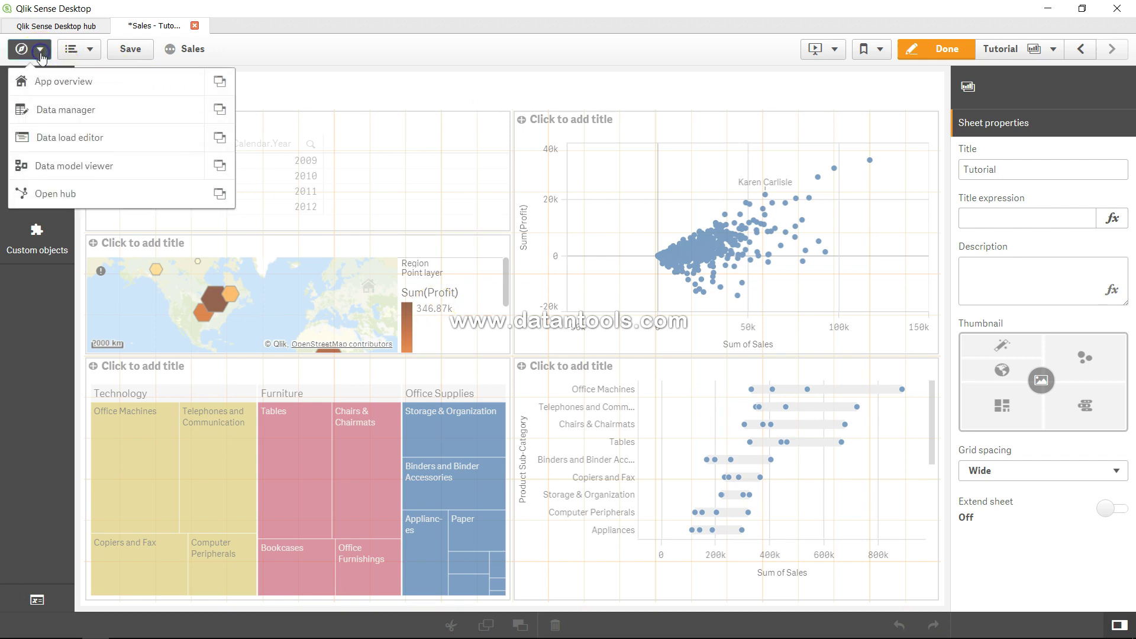
- Open the data load editor, leaving the unsaved sheet, and highlight the Main section's SET statements
click(83, 138)
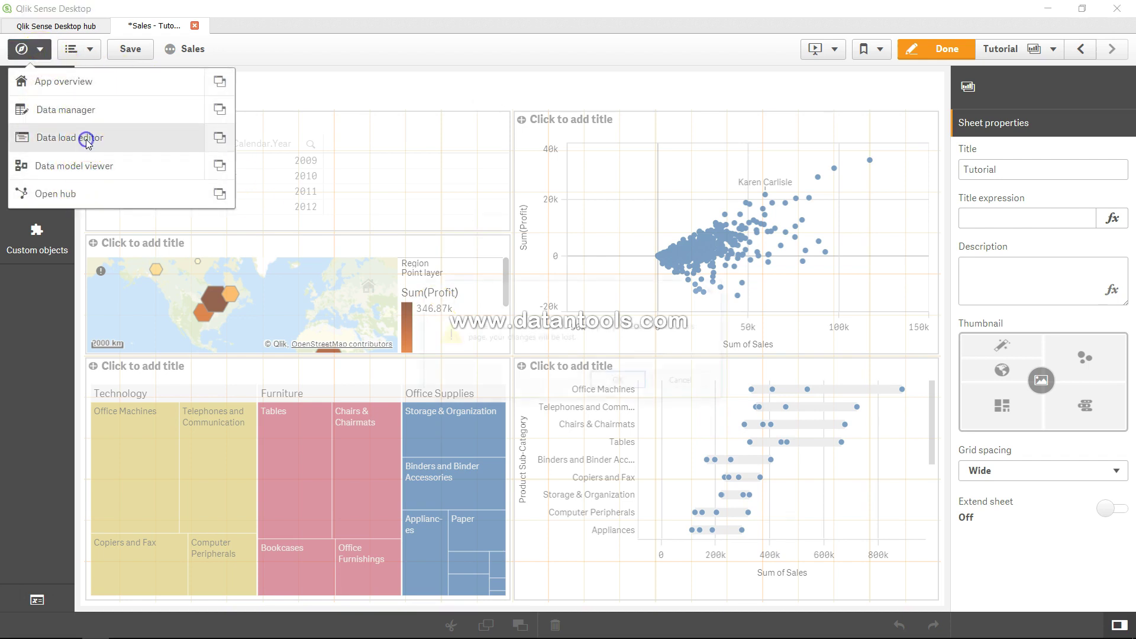
click(615, 382)
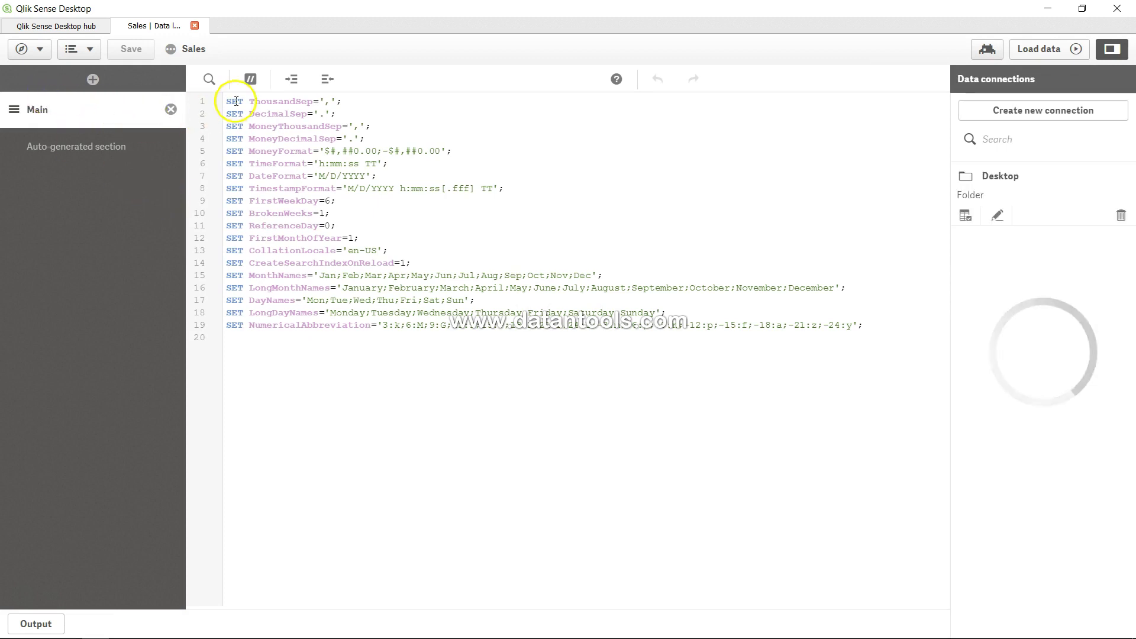
drag(225, 101, 328, 338)
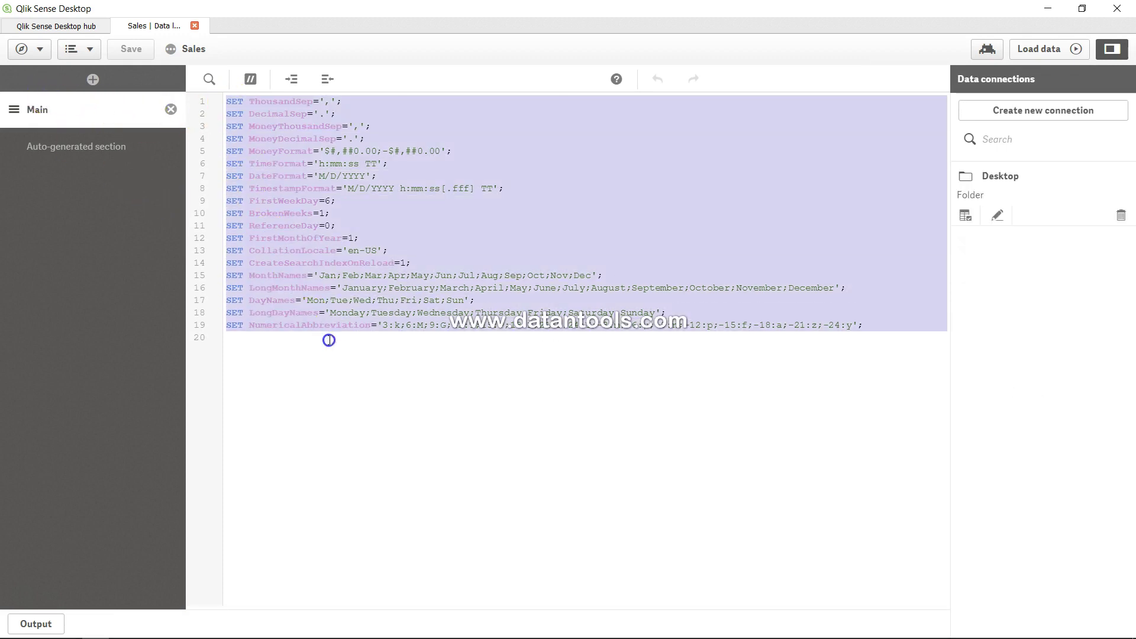
click(327, 338)
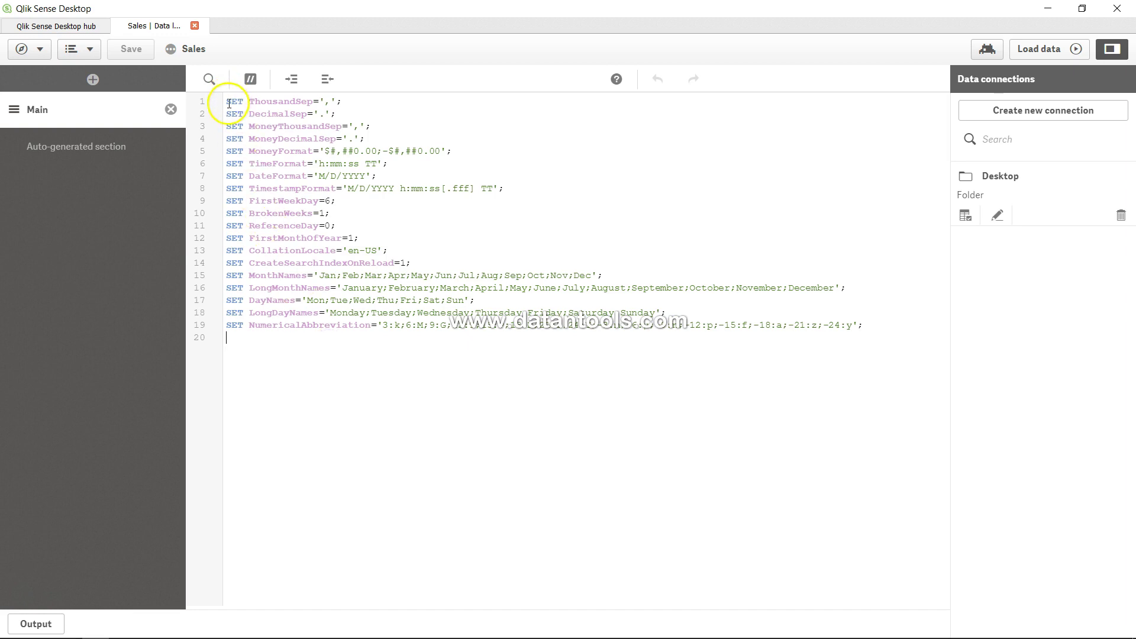
drag(226, 102, 335, 102)
click(338, 105)
click(228, 101)
- Highlight the SET lines 1–19, the ThousandSep line, and format settings on lines 5–19
drag(236, 112, 363, 327)
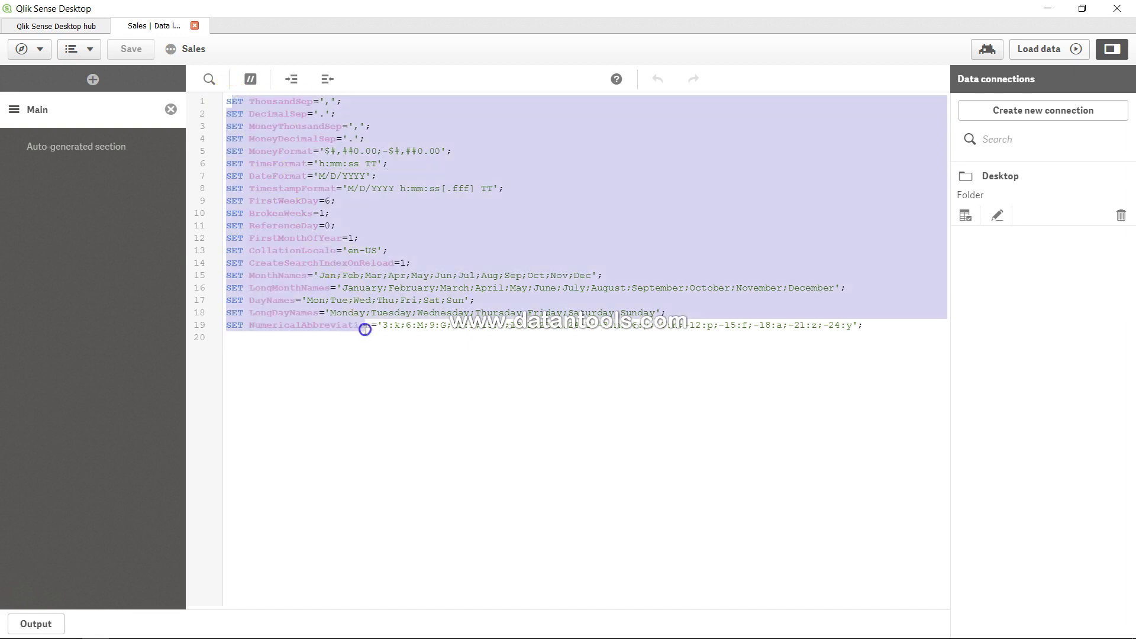
click(363, 327)
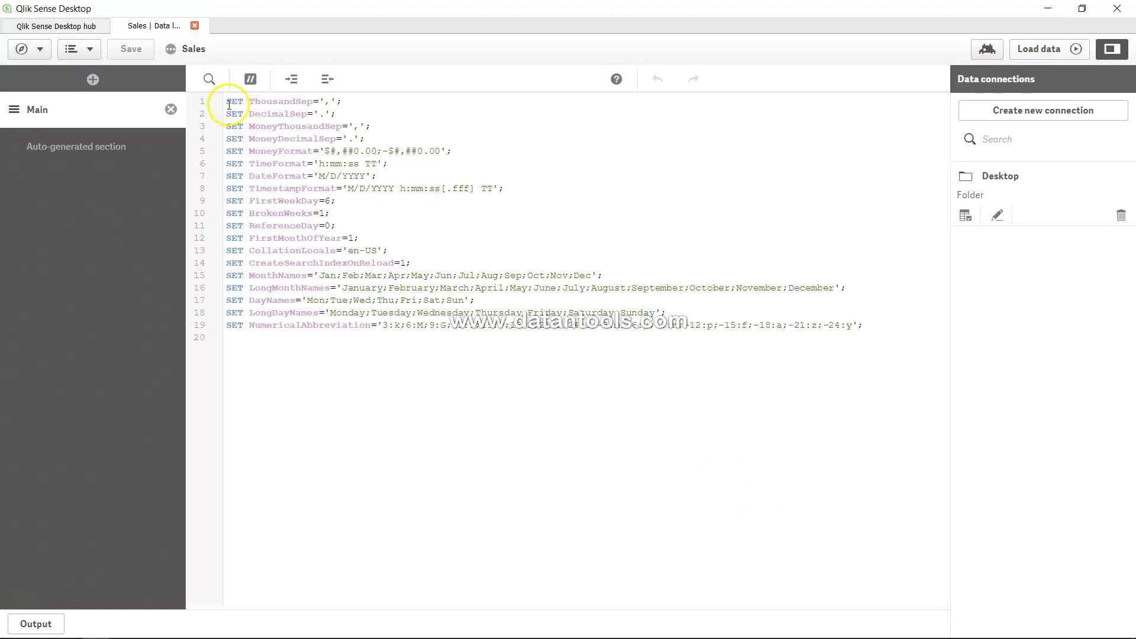
drag(229, 105, 335, 105)
click(335, 106)
click(361, 126)
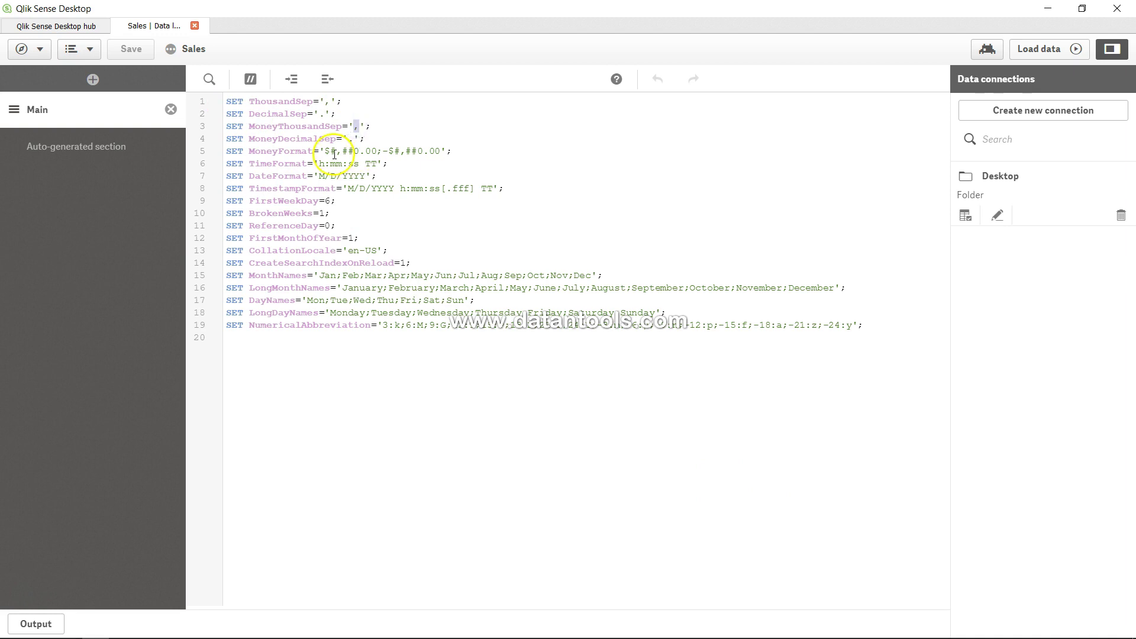
drag(322, 151, 421, 325)
click(424, 326)
- Add a blank line after the last SET statement, then return from the slides to the editor
click(885, 325)
key(Return)
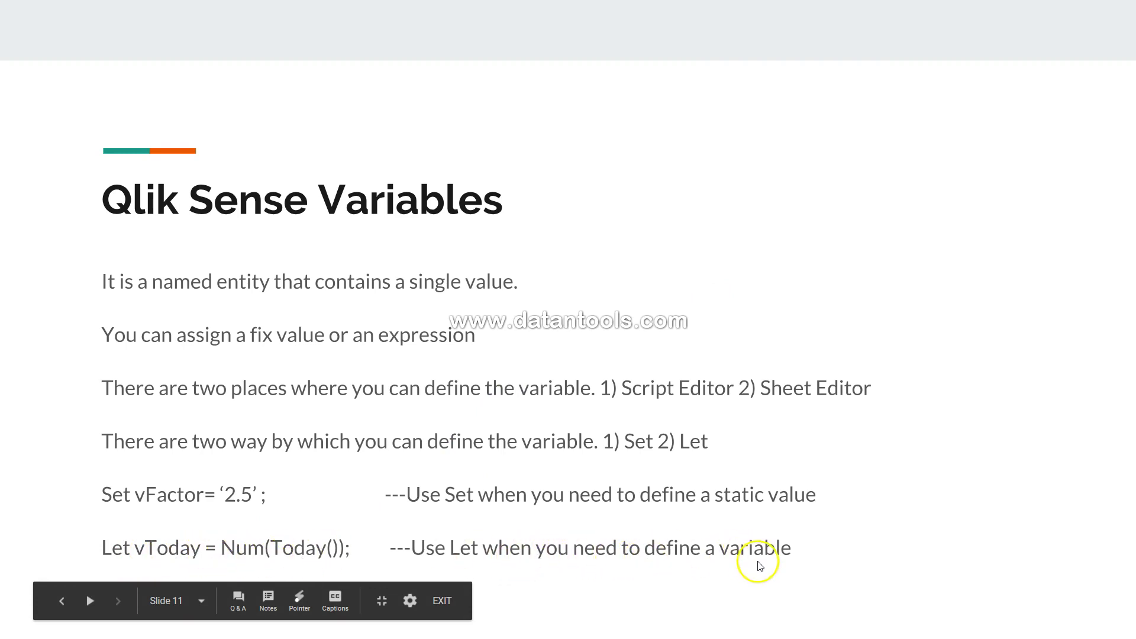
key(alt+Tab)
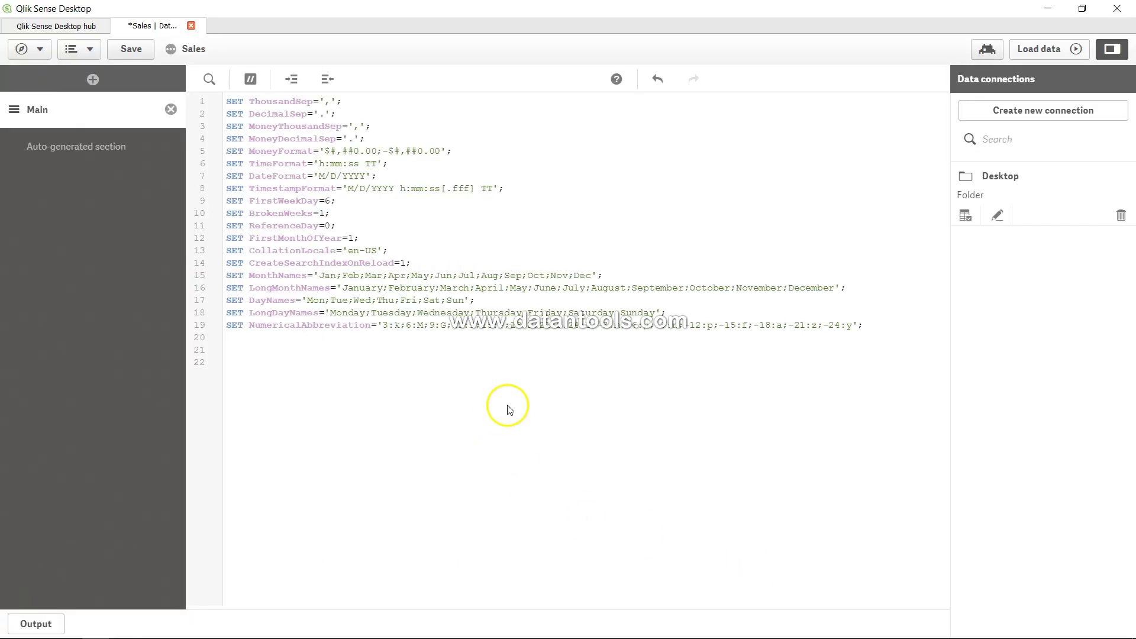
- Type a trial Let eSales = Sum(sal line on line 22, then delete it
click(341, 367)
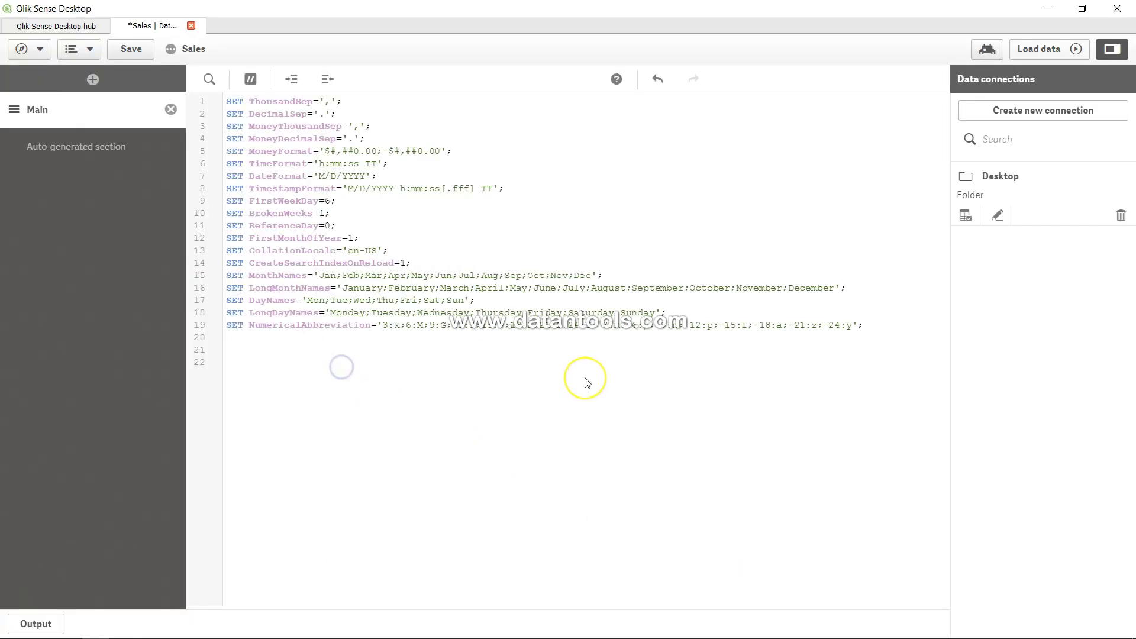
text(Let eS)
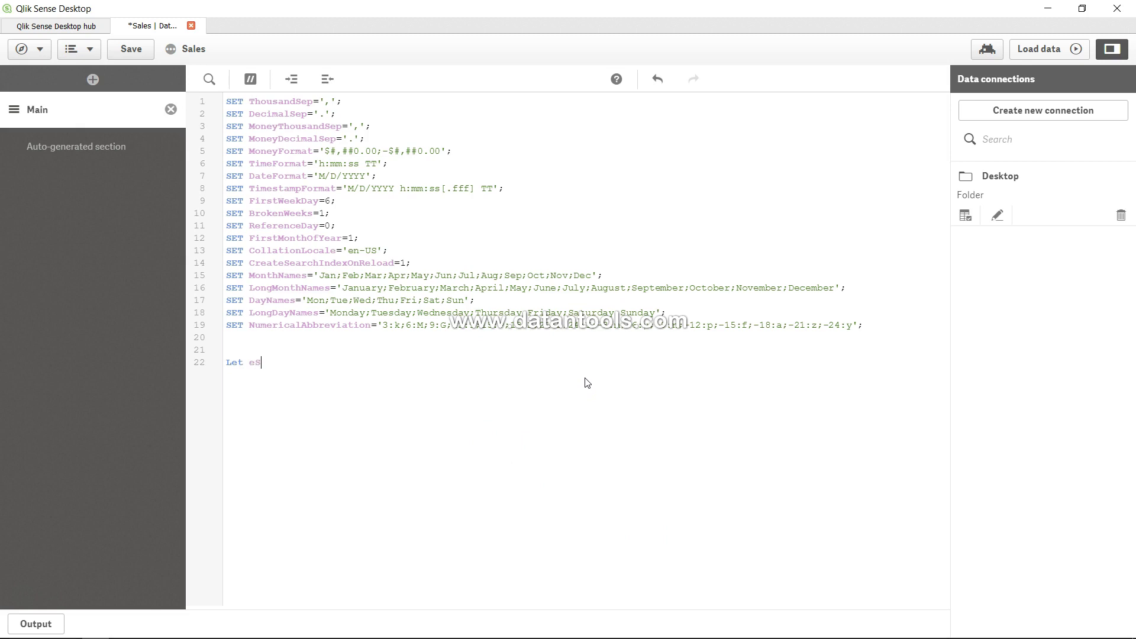
text(ales = Sum)
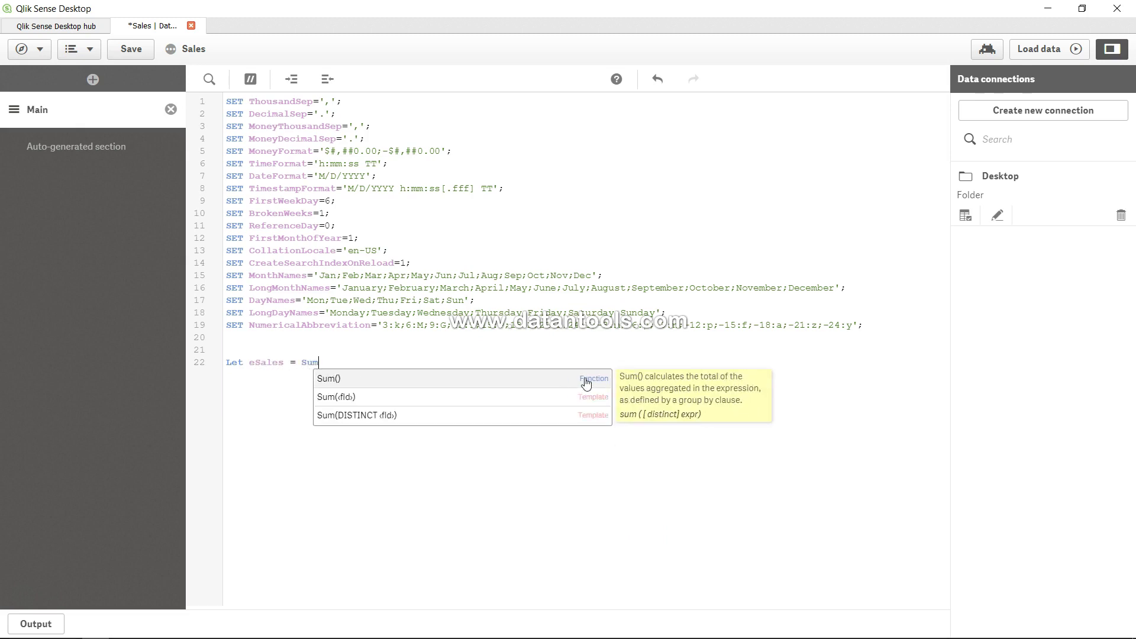
text((sales)
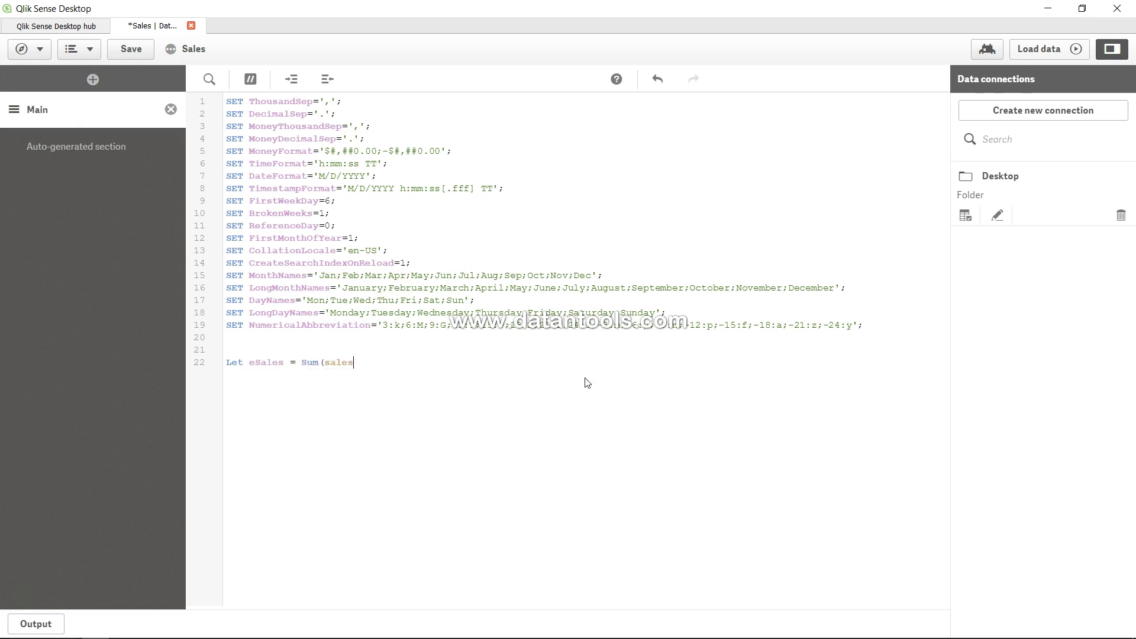
key(shift+Home)
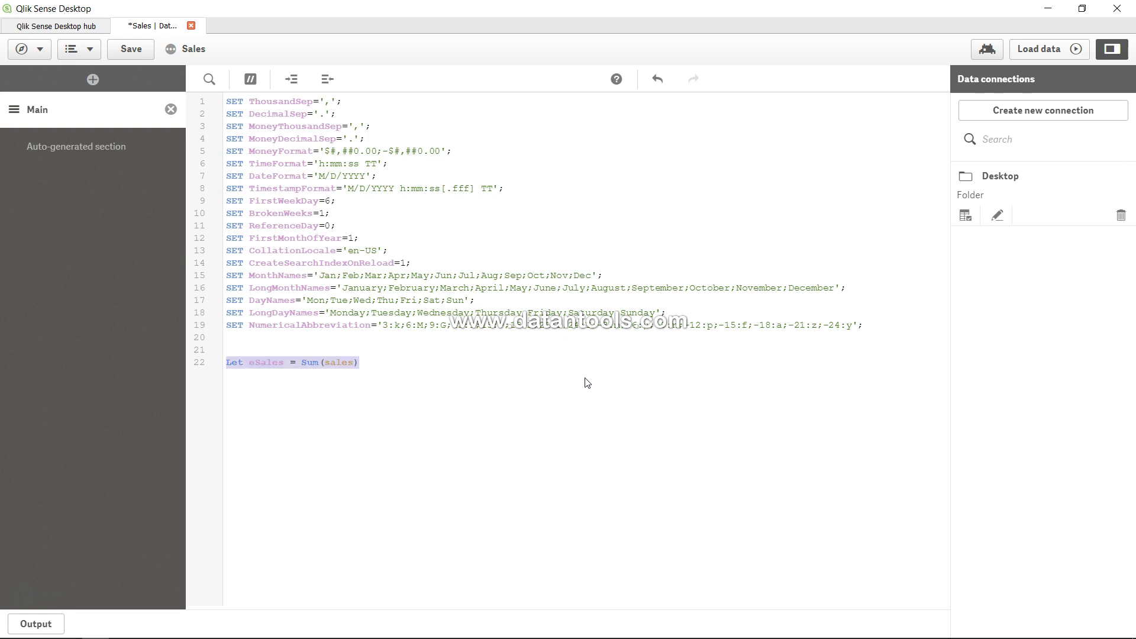
click(353, 367)
double_click(327, 366)
click(324, 367)
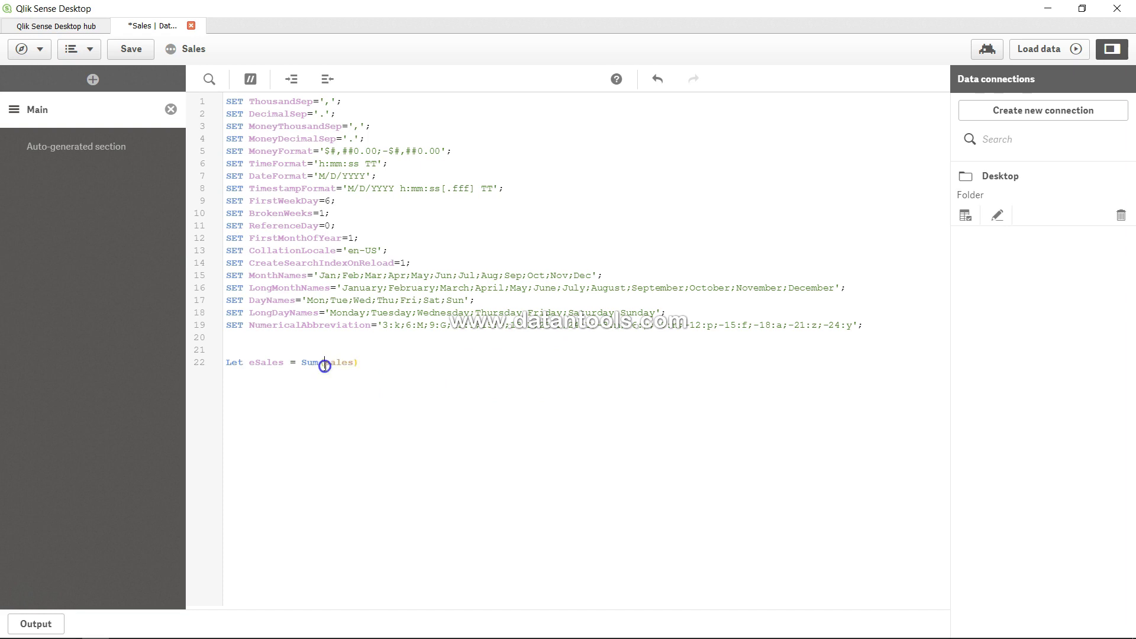
drag(360, 364, 216, 368)
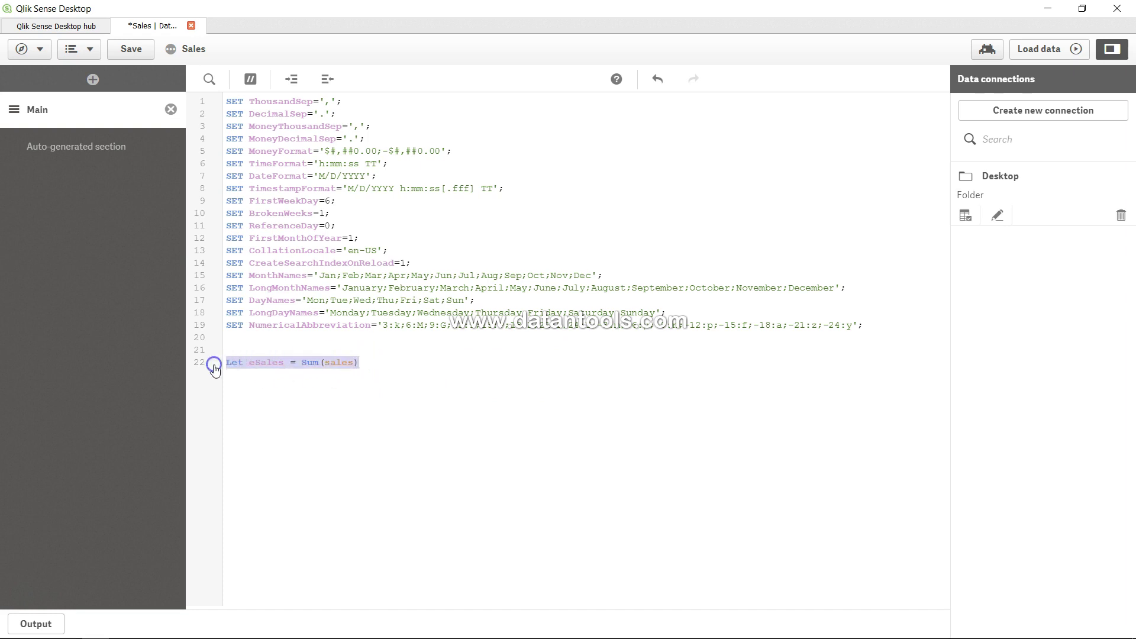
key(BackSpace)
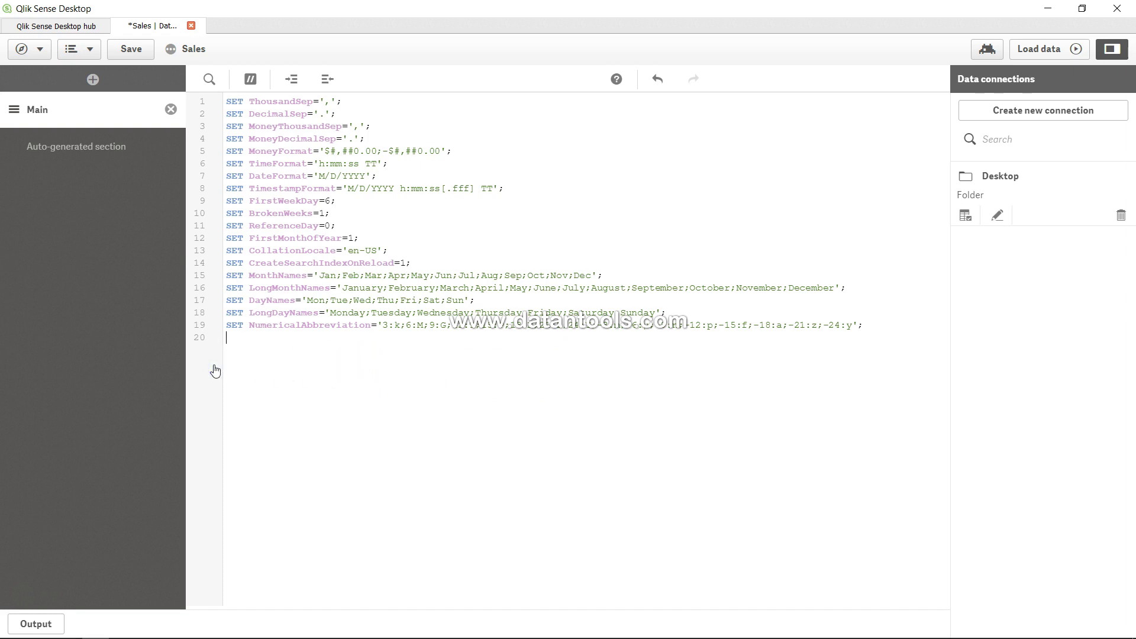
click(93, 156)
- Scroll to the orders LOAD and point out its Sales field
scroll(345, 441, down, 4)
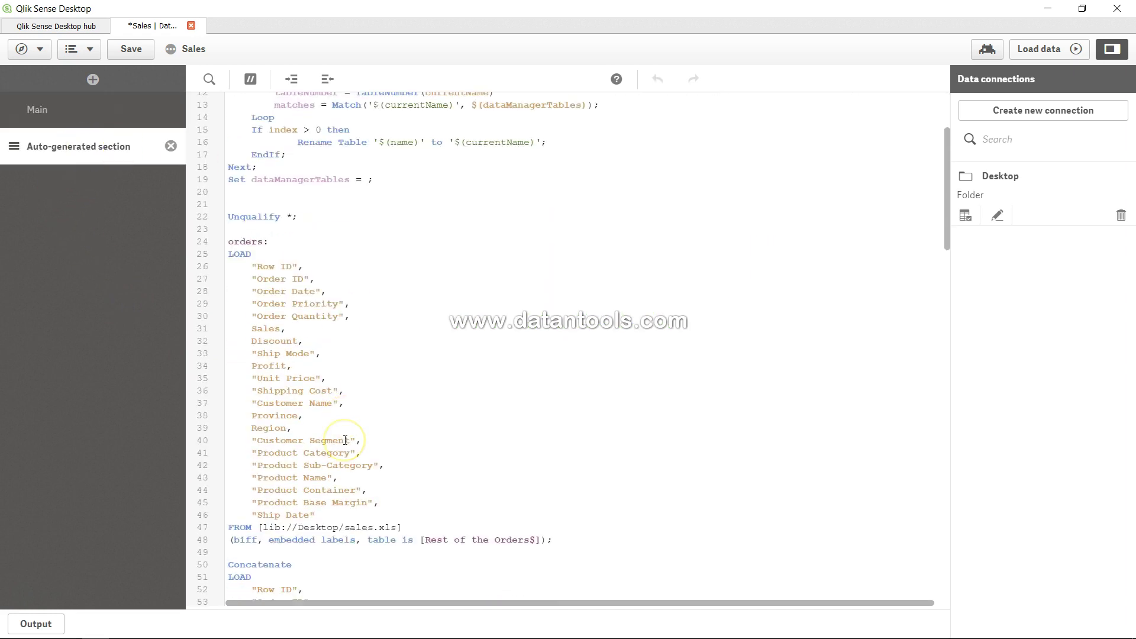
scroll(345, 440, down, 4)
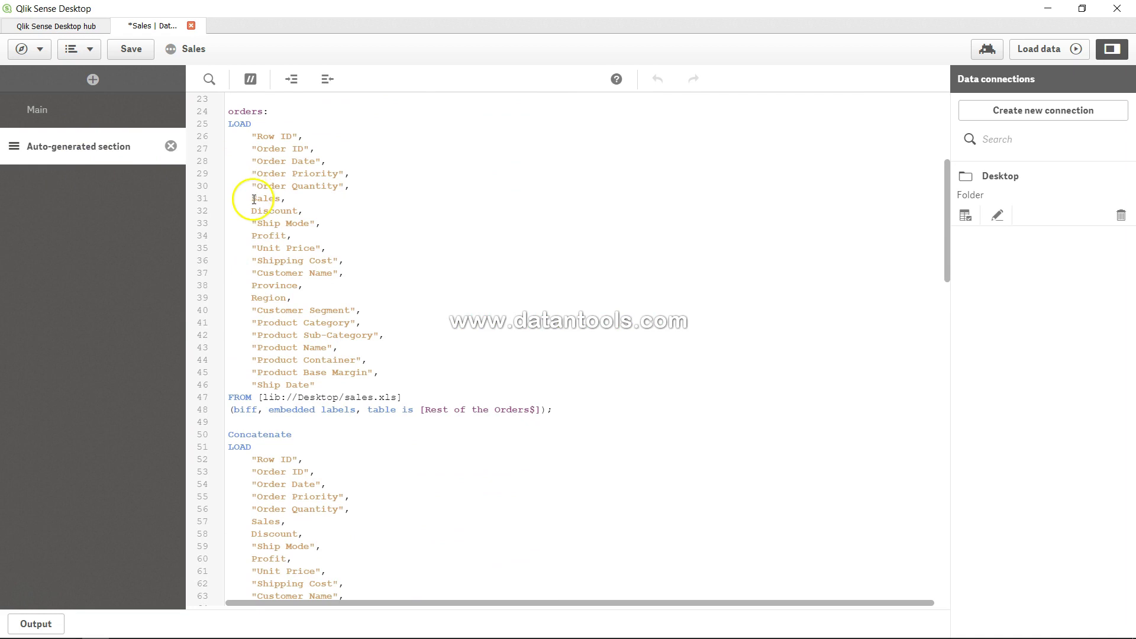
drag(254, 199, 286, 200)
click(285, 200)
drag(253, 199, 292, 198)
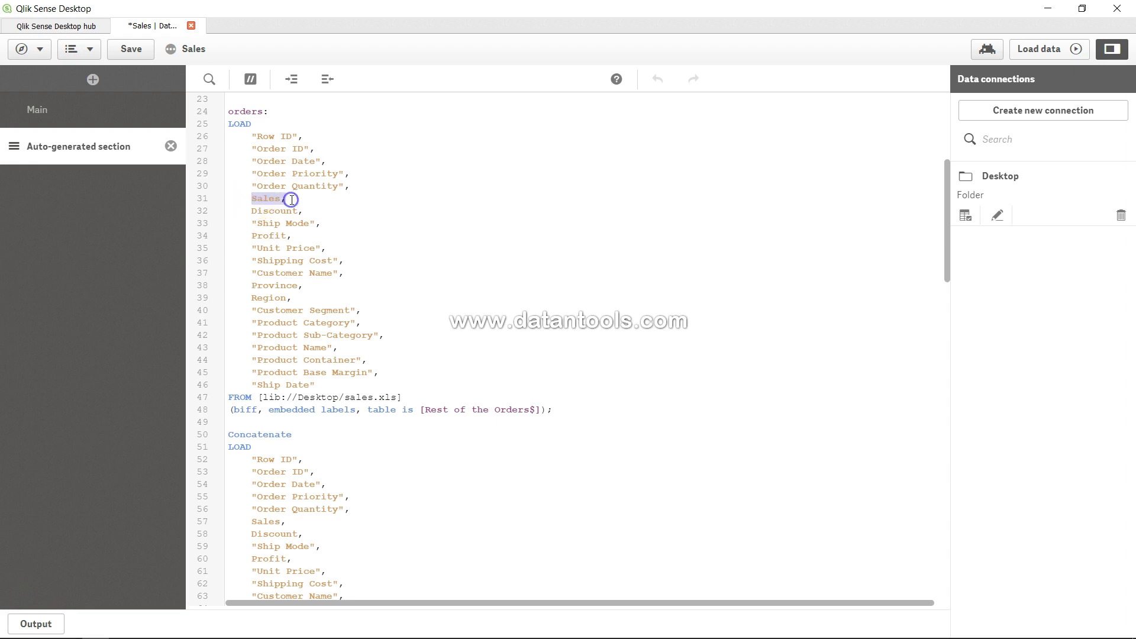
click(291, 200)
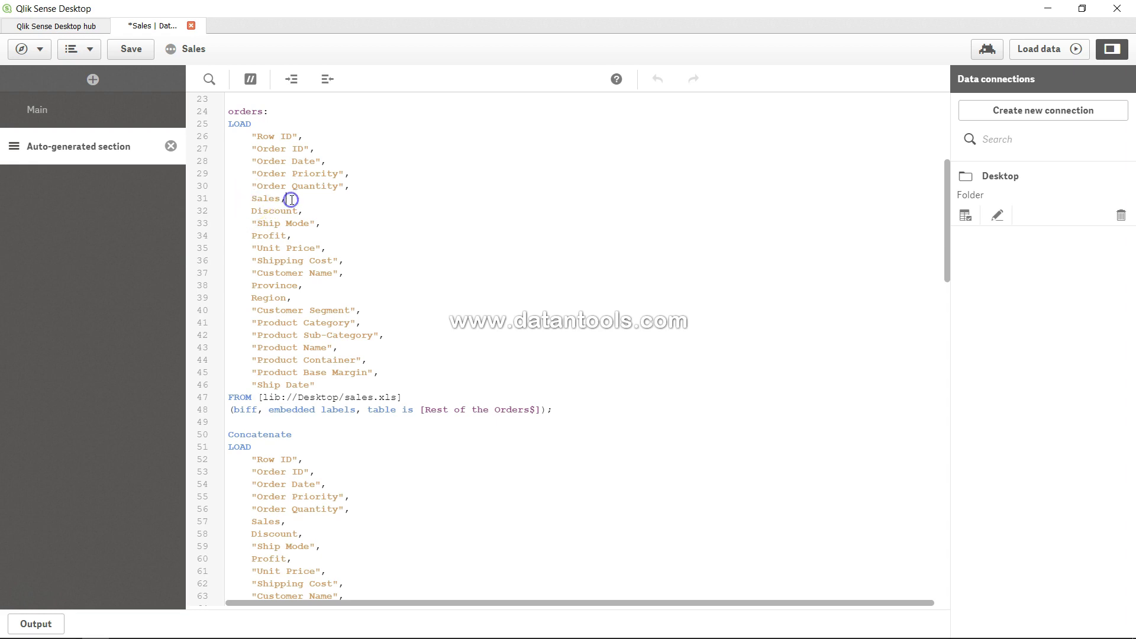
- Add Let eSales = Sum(Sales) on a new line after the orders LOAD
click(579, 414)
key(Return)
key(Return)
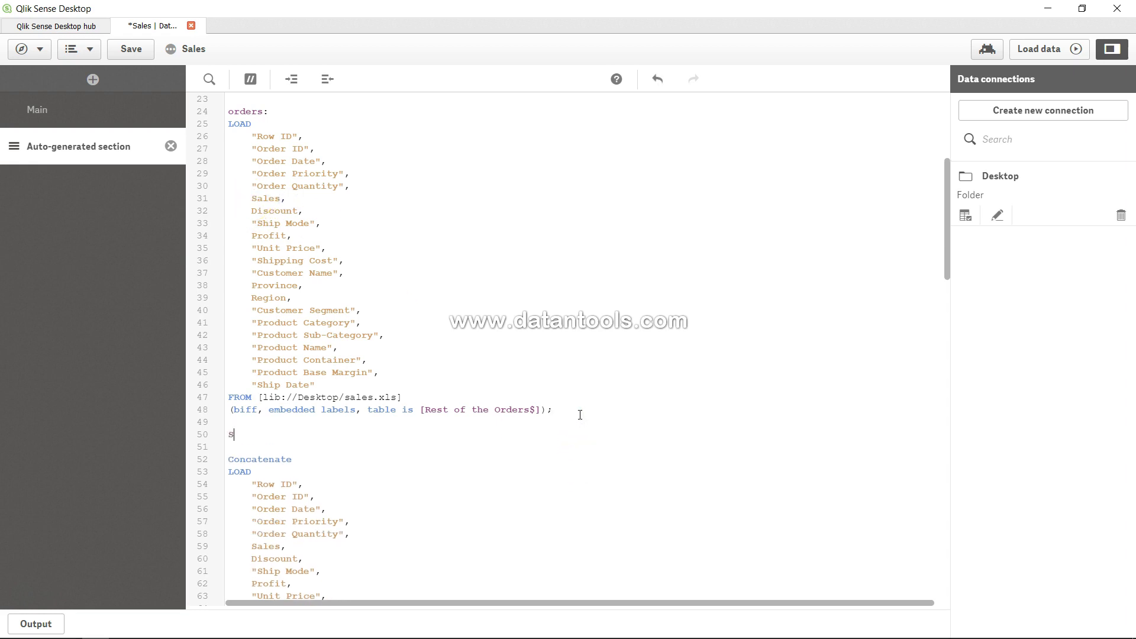
text(S)
key(BackSpace)
text(E)
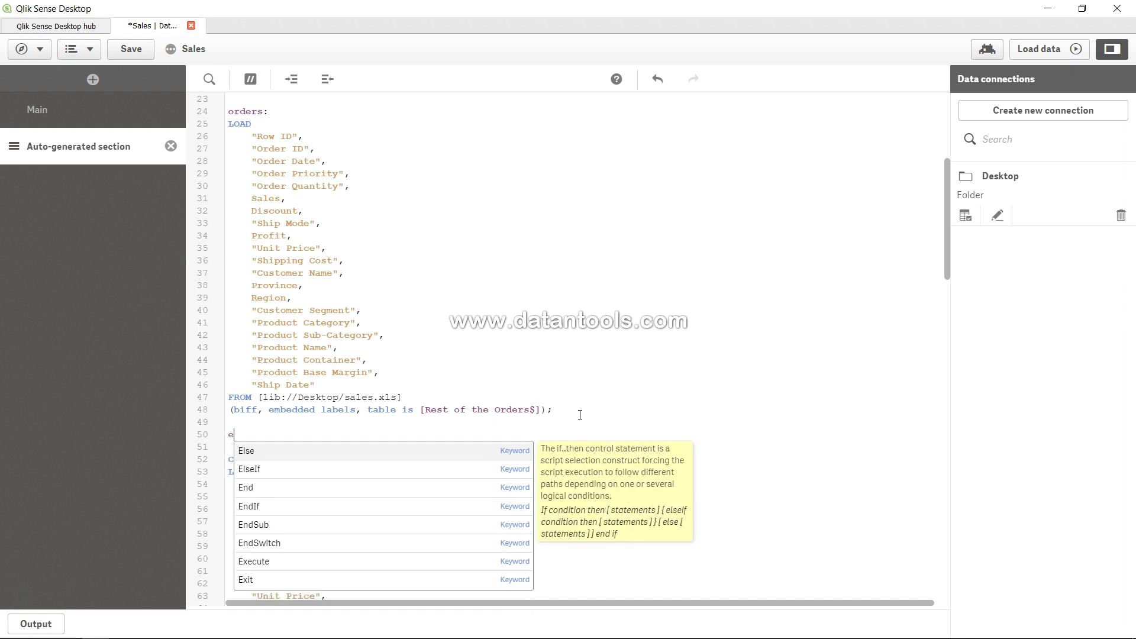
key(BackSpace)
text(Let eSales)
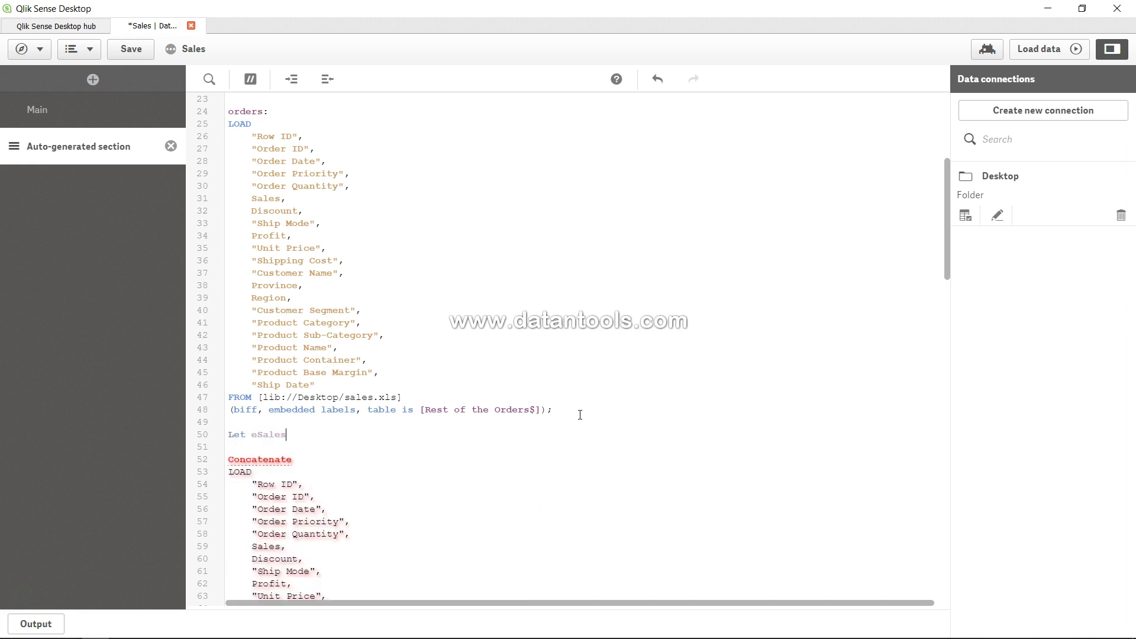
text( = Sum)
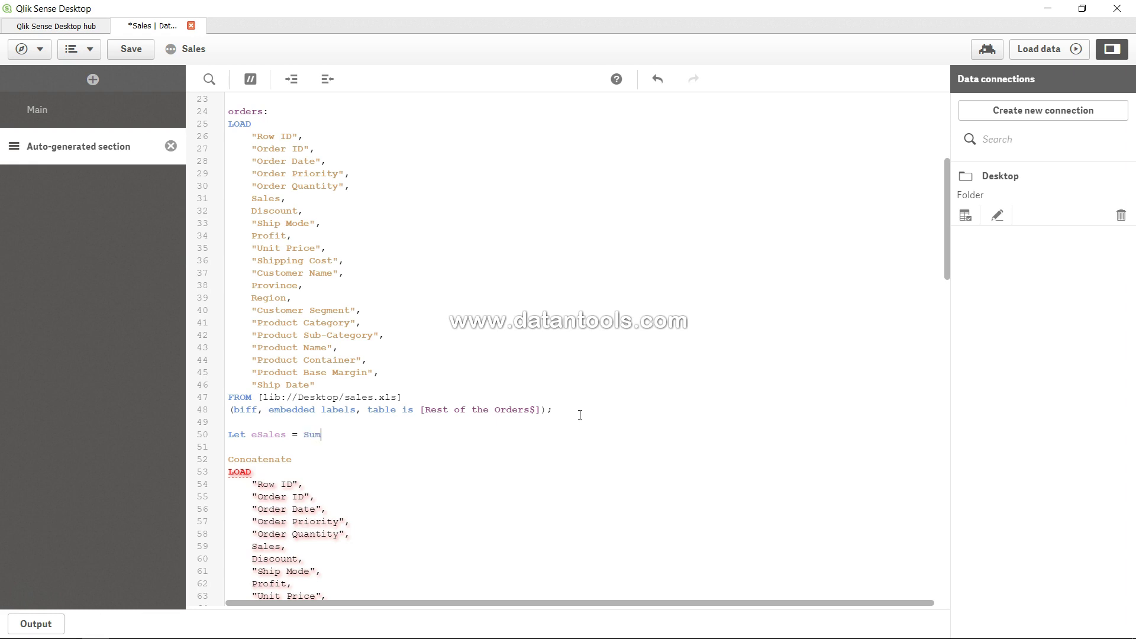
text((Sal)
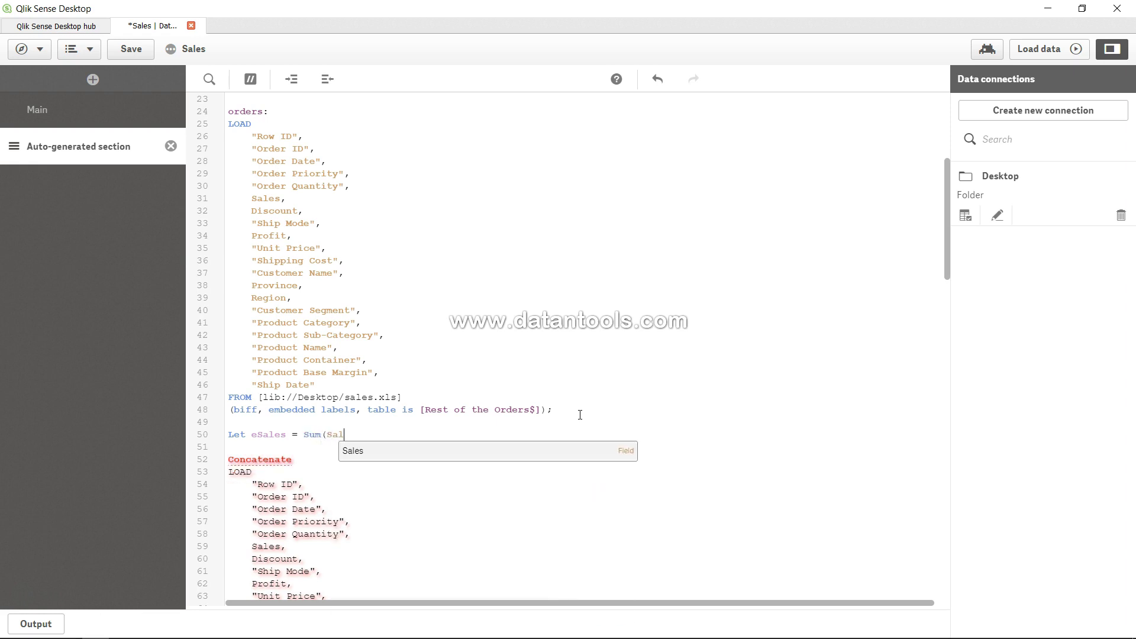
text(es))
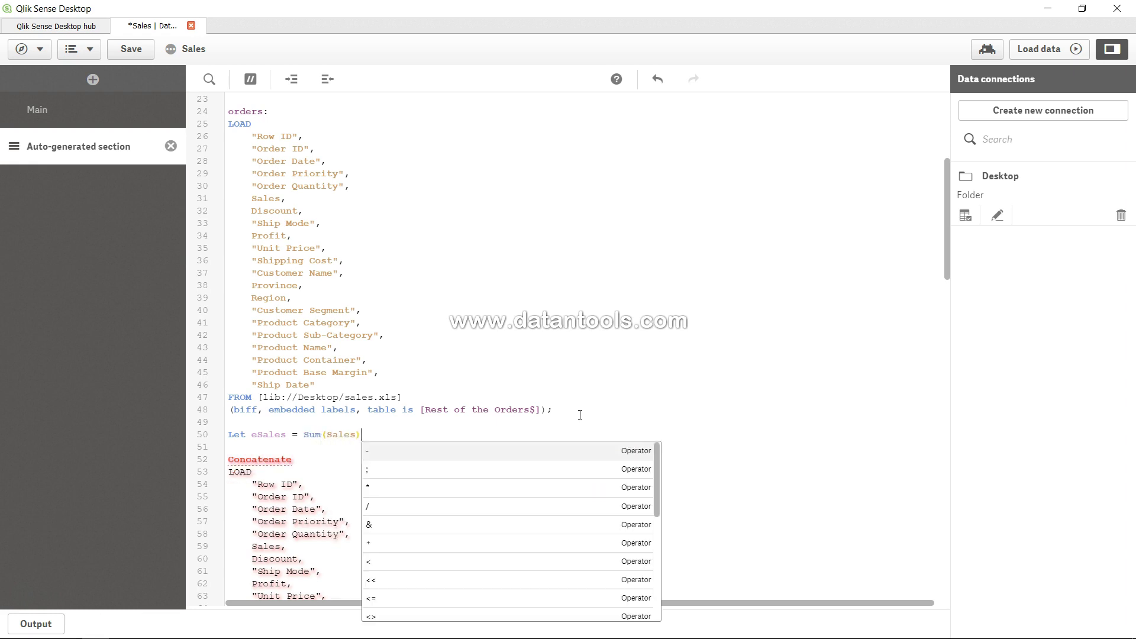
key(Escape)
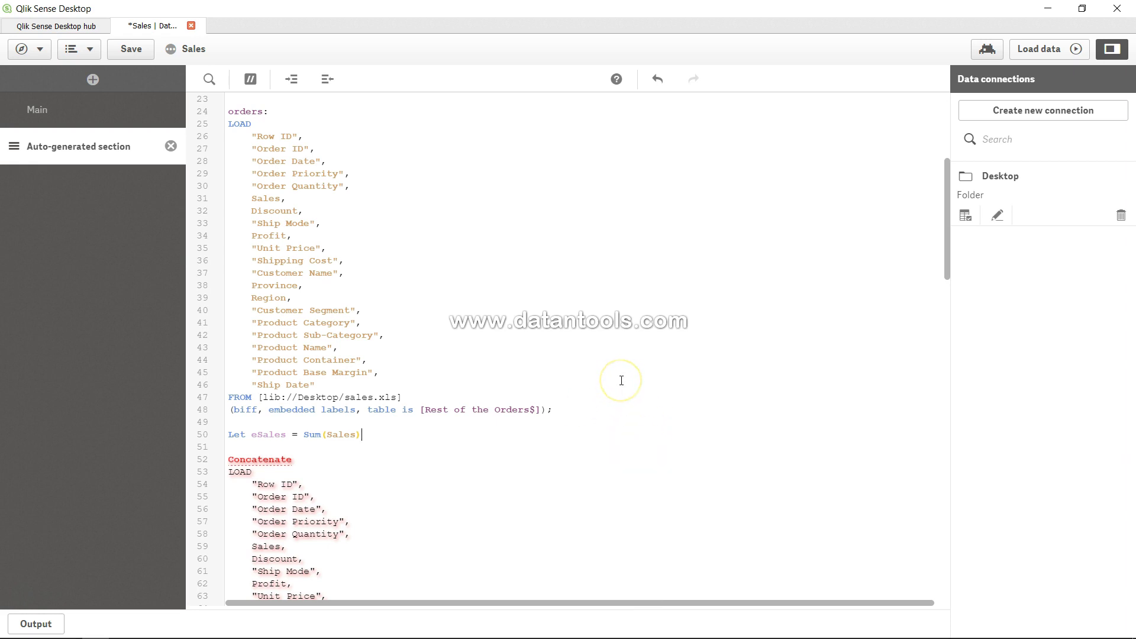